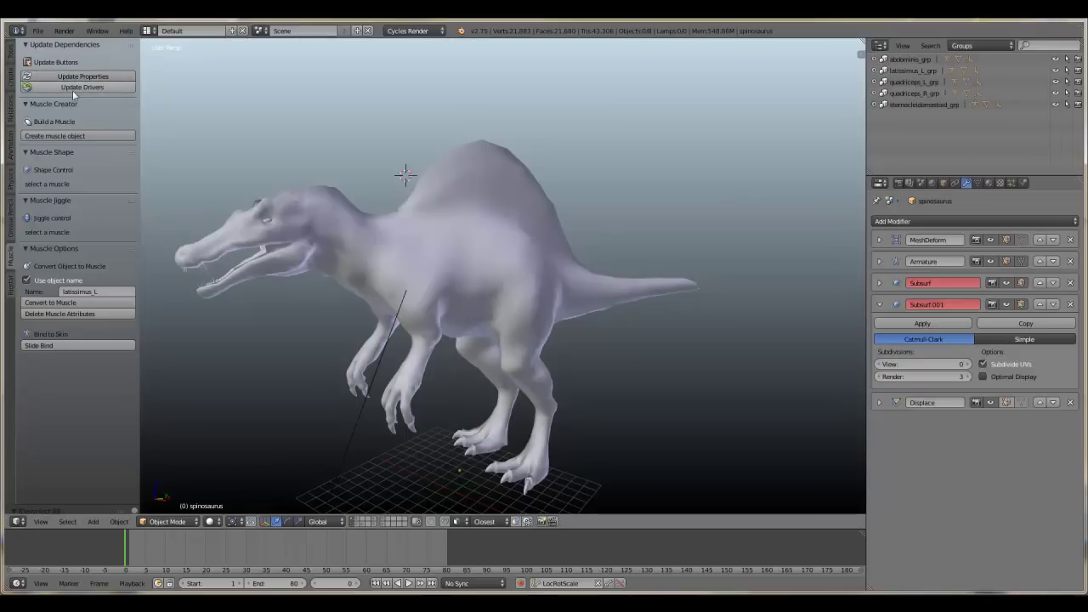
Examine the posed spinosaurus model from the front, the side and three-quarter angles.
{"action": "middle_click_drag", "start_coordinate": [444, 171], "coordinate": [468, 207]}
{"action": "middle_click_drag", "start_coordinate": [381, 234], "coordinate": [408, 221]}
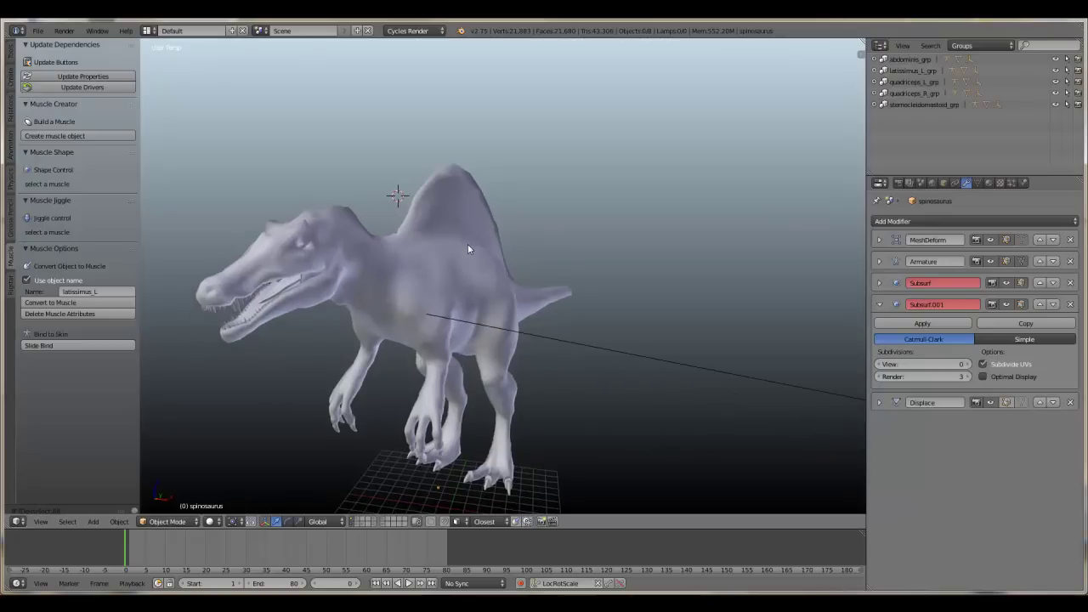
{"action": "middle_click_drag", "start_coordinate": [445, 270], "coordinate": [455, 312]}
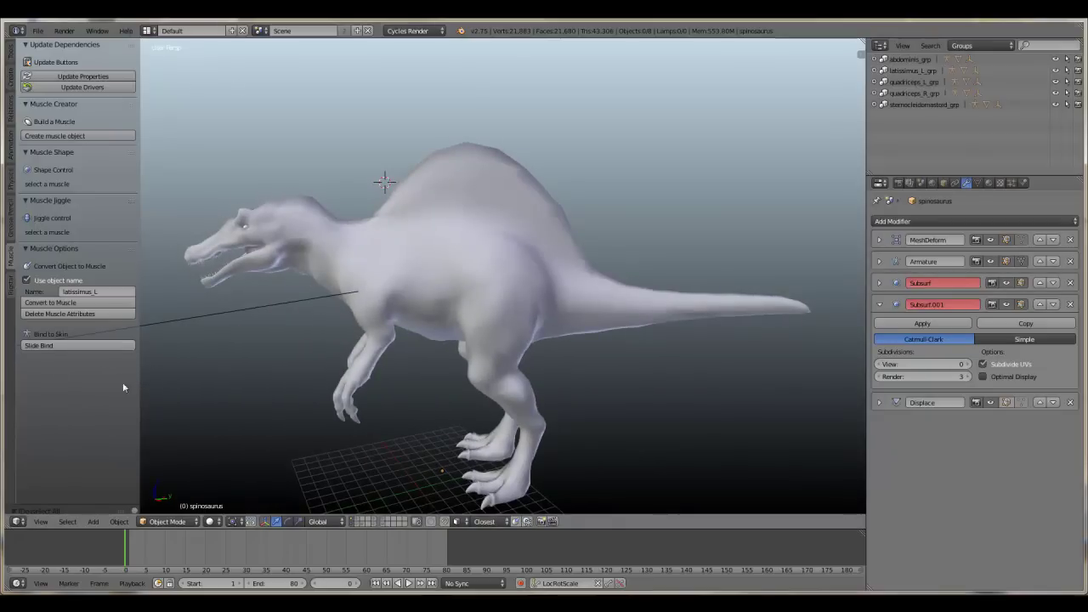
{"action": "middle_click_drag", "start_coordinate": [421, 316], "coordinate": [425, 294]}
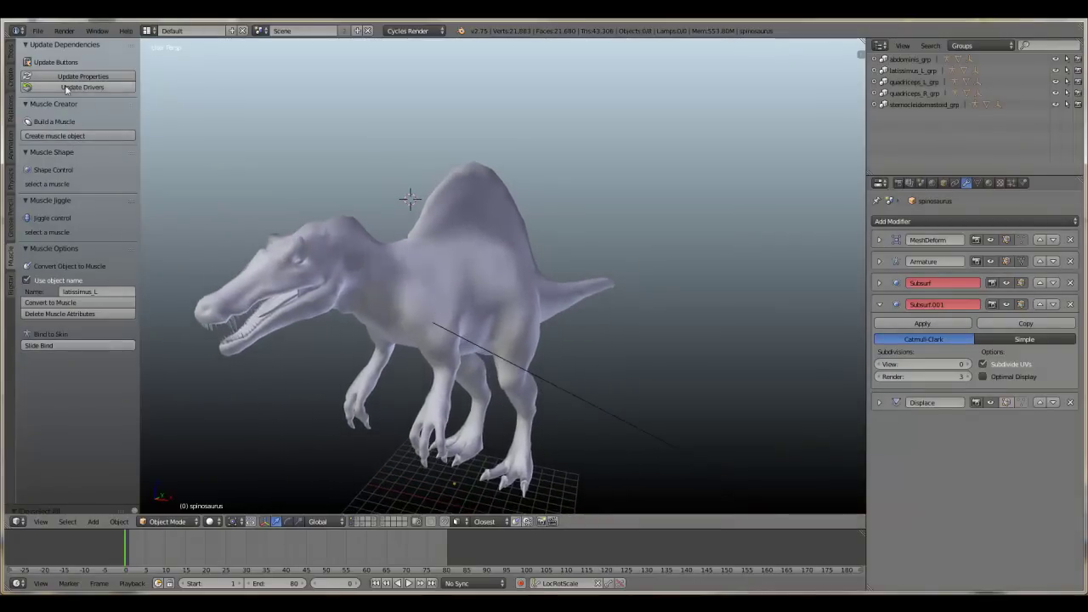
{"action": "middle_click_drag", "start_coordinate": [393, 244], "coordinate": [362, 246]}
{"action": "middle_click_drag", "start_coordinate": [490, 305], "coordinate": [492, 288]}
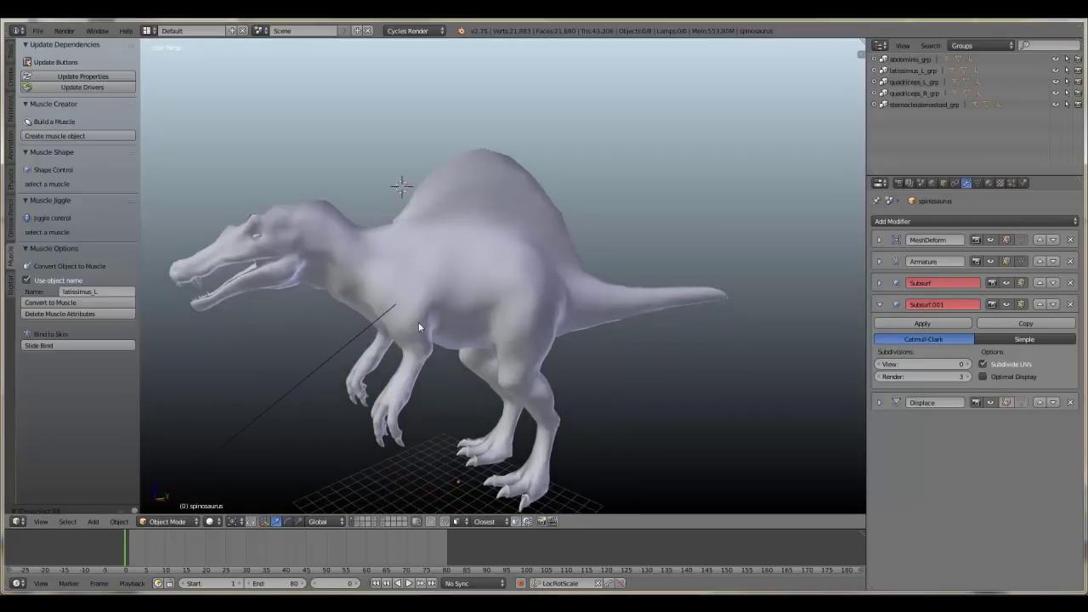
{"action": "middle_click_drag", "start_coordinate": [419, 322], "coordinate": [460, 335]}
{"action": "right_click", "coordinate": [420, 270]}
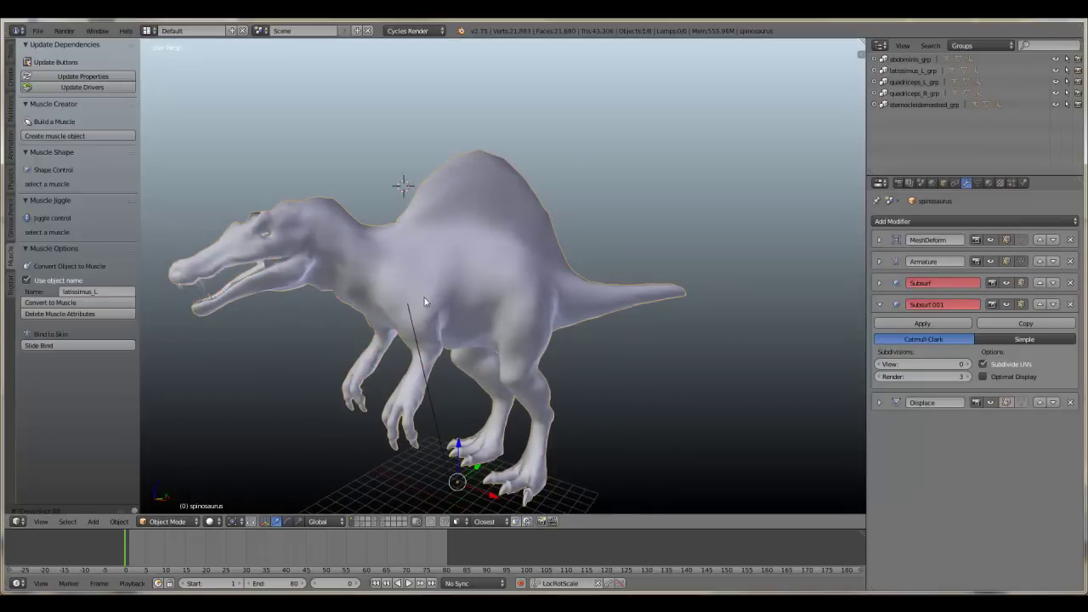
{"action": "middle_click_drag", "start_coordinate": [425, 302], "coordinate": [465, 300]}
{"action": "key", "text": "a"}
Play the spinosaurus animation and stop it at frame 76.
{"action": "scroll", "coordinate": [450, 299], "scroll_direction": "down", "scroll_amount": 2}
{"action": "key", "text": "alt+a"}
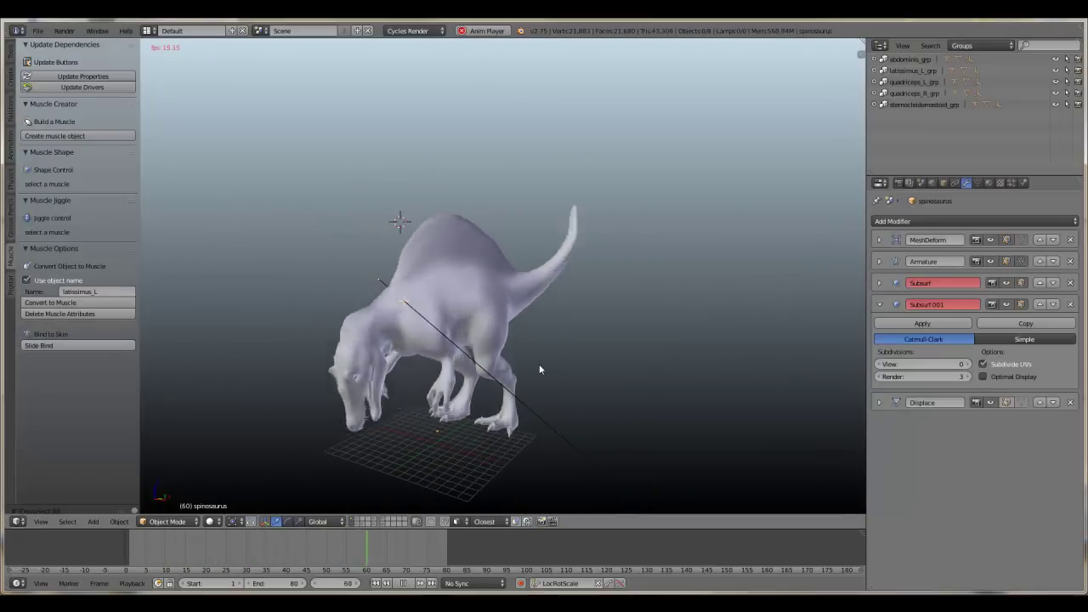
{"action": "key", "text": "alt+a"}
{"action": "scroll", "coordinate": [393, 427], "scroll_direction": "up", "scroll_amount": 4}
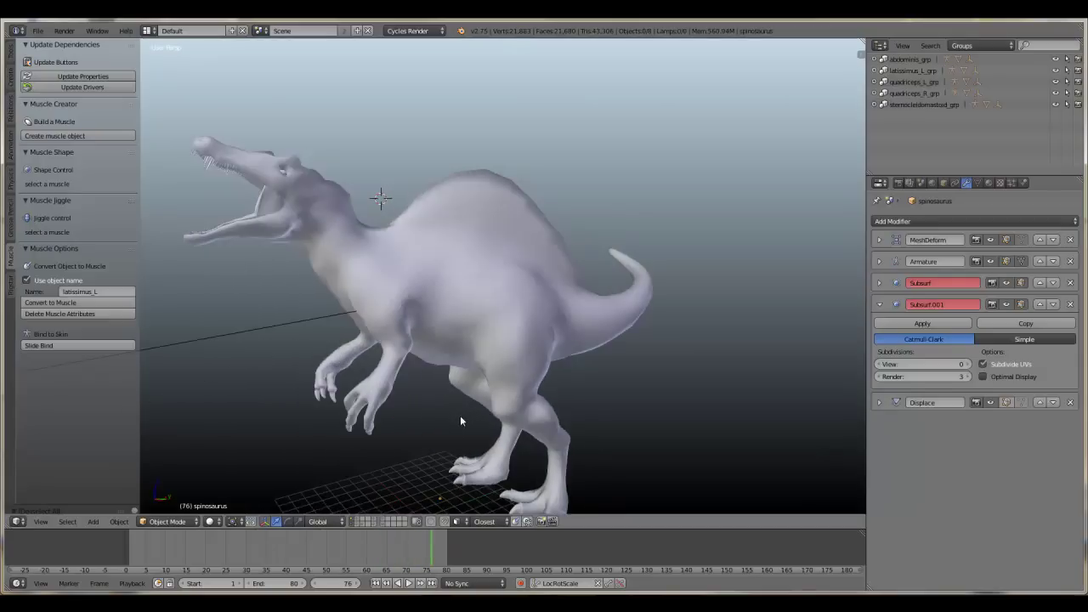
Go through the scene layers one by one until only the armature's layer is shown.
{"action": "middle_click_drag", "start_coordinate": [460, 421], "coordinate": [410, 515]}
{"action": "left_click", "coordinate": [358, 522]}
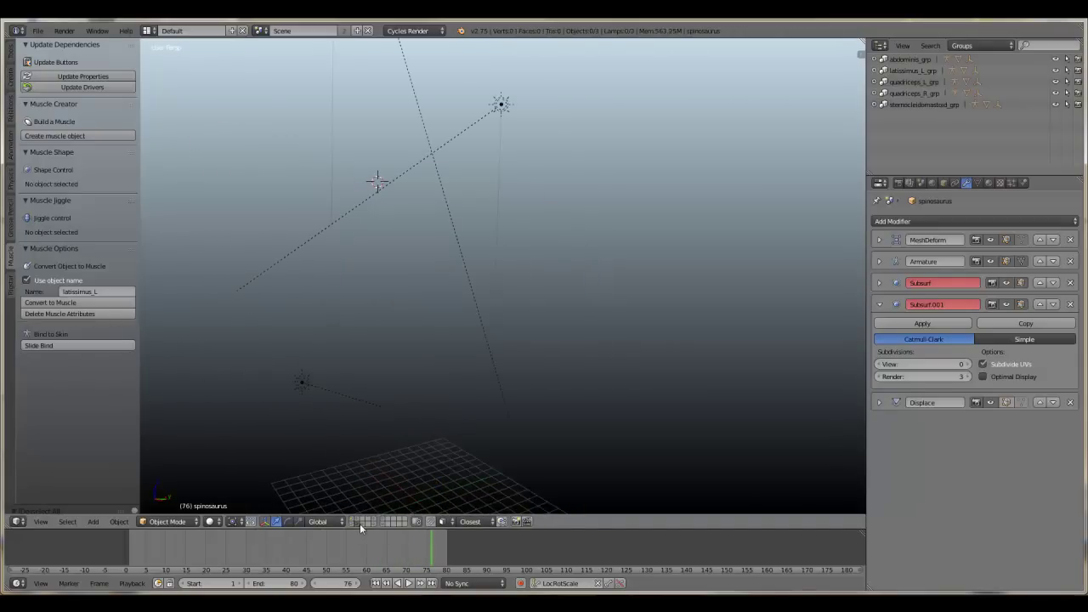
{"action": "left_click", "coordinate": [362, 523]}
{"action": "left_click", "coordinate": [358, 522]}
{"action": "left_click", "coordinate": [352, 525]}
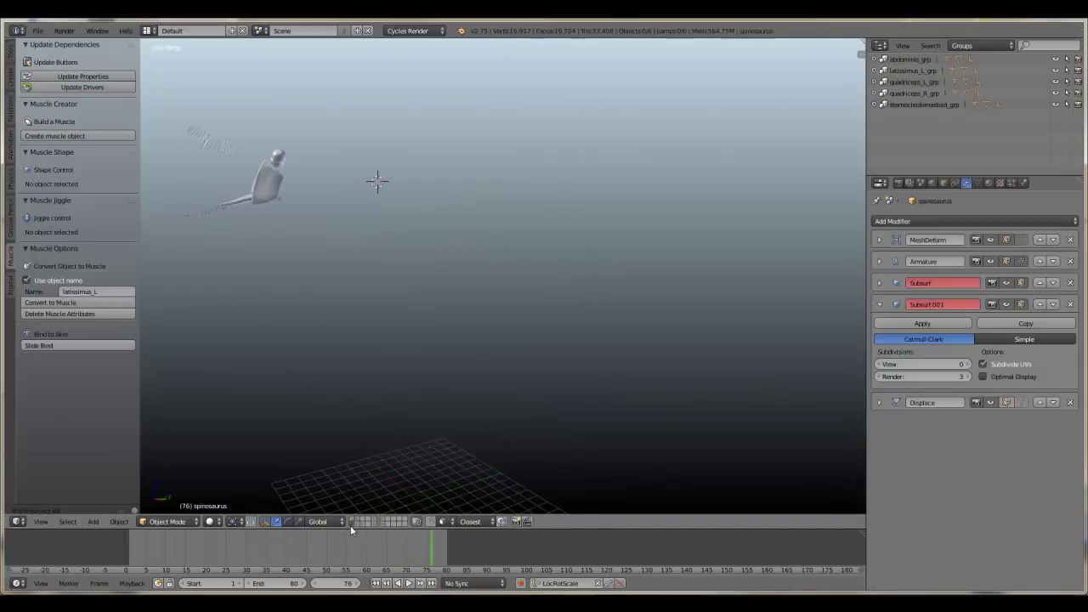
{"action": "left_click", "coordinate": [358, 522]}
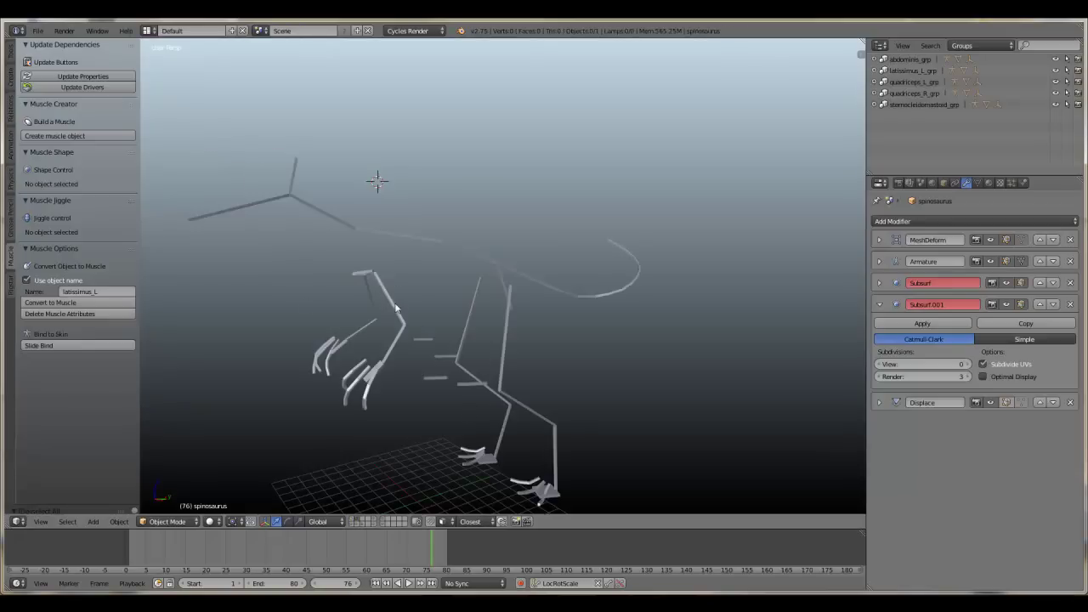
{"action": "middle_click_drag", "start_coordinate": [396, 307], "coordinate": [417, 313]}
Show only the muscle layer and play the animation to examine how the muscles deform from several angles.
{"action": "left_click", "coordinate": [372, 526]}
{"action": "key", "text": "alt+a"}
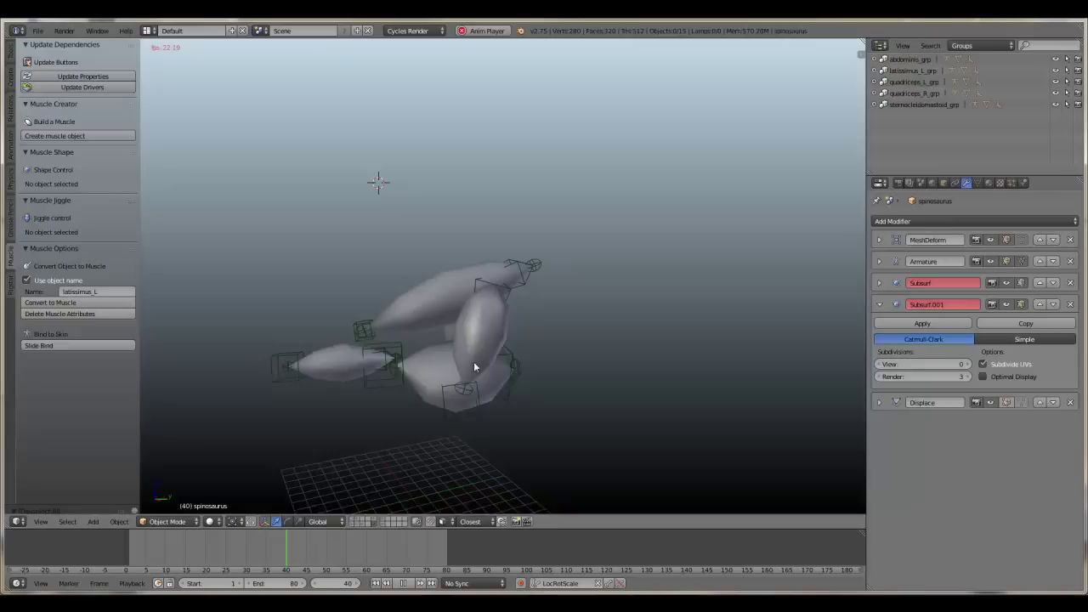
{"action": "key", "text": "a"}
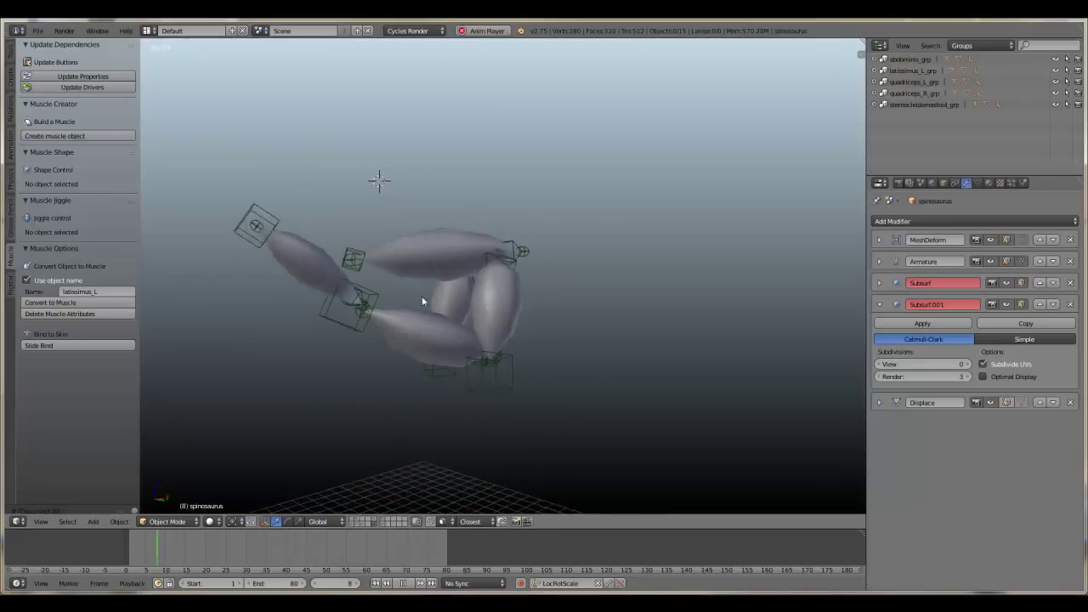
{"action": "scroll", "coordinate": [410, 289], "scroll_direction": "up", "scroll_amount": 3}
{"action": "scroll", "coordinate": [388, 282], "scroll_direction": "down", "scroll_amount": 2}
{"action": "middle_click_drag", "start_coordinate": [372, 269], "coordinate": [422, 271]}
{"action": "key", "text": "alt+a"}
{"action": "key", "text": "a"}
Show the spinosaurus skin layer again together with the layer holding its eyes and teeth.
{"action": "middle_click_drag", "start_coordinate": [492, 271], "coordinate": [338, 523]}
{"action": "key", "text": "a"}
{"action": "scroll", "coordinate": [437, 267], "scroll_direction": "up", "scroll_amount": 1}
{"action": "left_click", "coordinate": [353, 521]}
{"action": "middle_click_drag", "start_coordinate": [366, 341], "coordinate": [444, 289]}
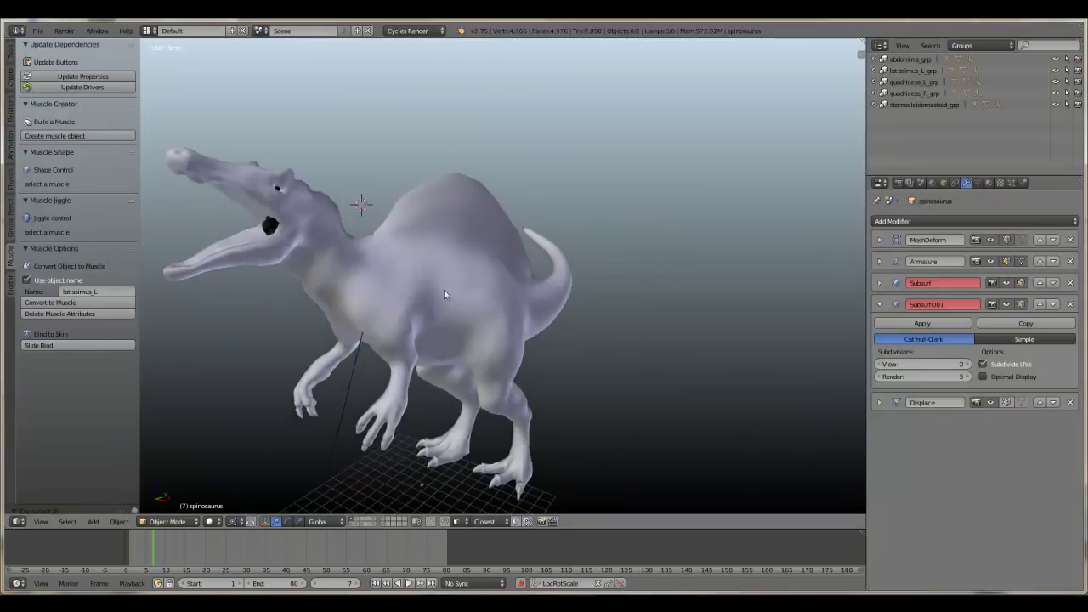
{"action": "right_click", "coordinate": [375, 451]}
{"action": "left_click", "coordinate": [349, 523]}
{"action": "middle_click_drag", "start_coordinate": [396, 390], "coordinate": [333, 339]}
Play the animation and examine the skin deformation from the side and from below.
{"action": "key", "text": "alt+a"}
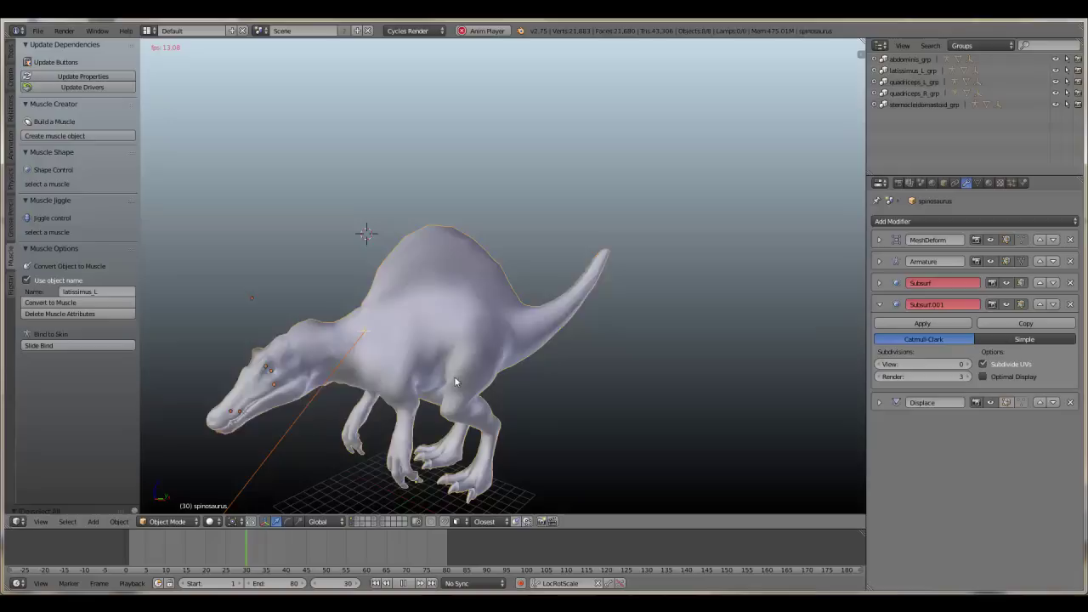
{"action": "middle_click_drag", "start_coordinate": [449, 375], "coordinate": [454, 358]}
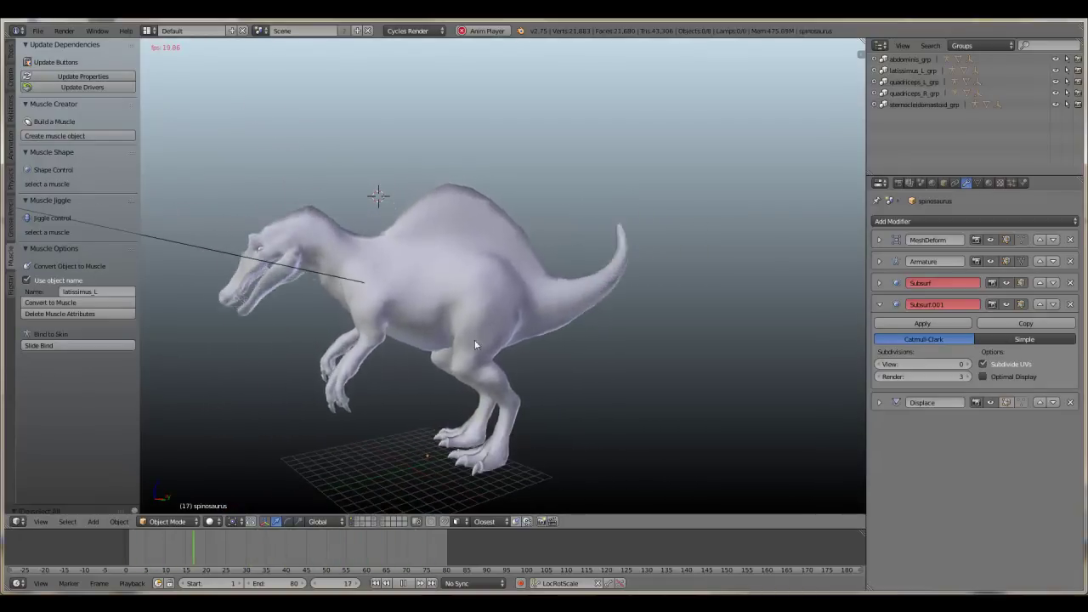
{"action": "middle_click_drag", "start_coordinate": [474, 340], "coordinate": [417, 249]}
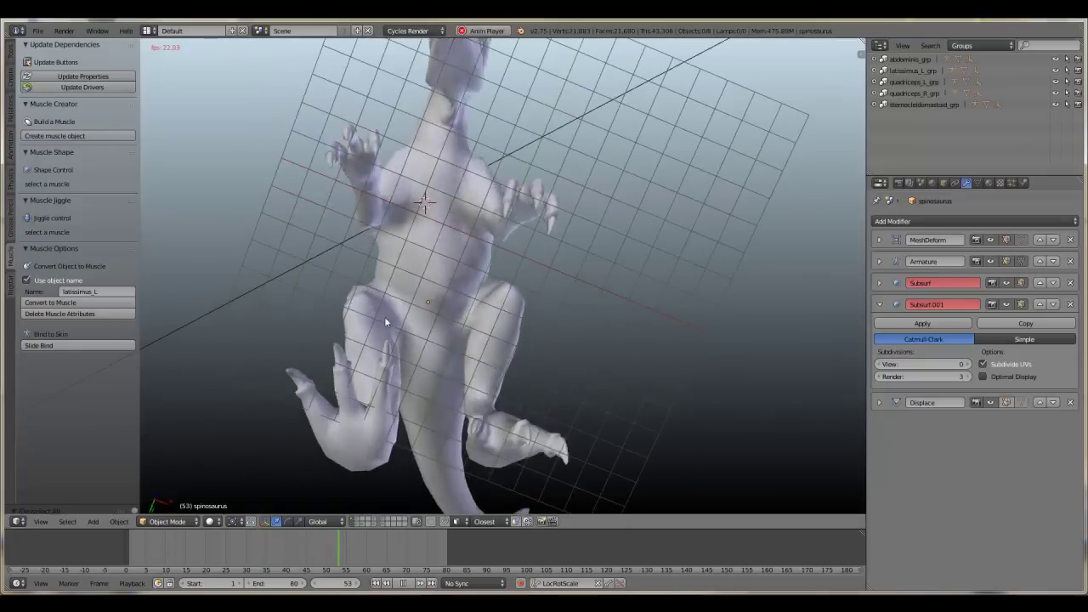
{"action": "middle_click_drag", "start_coordinate": [476, 174], "coordinate": [415, 274]}
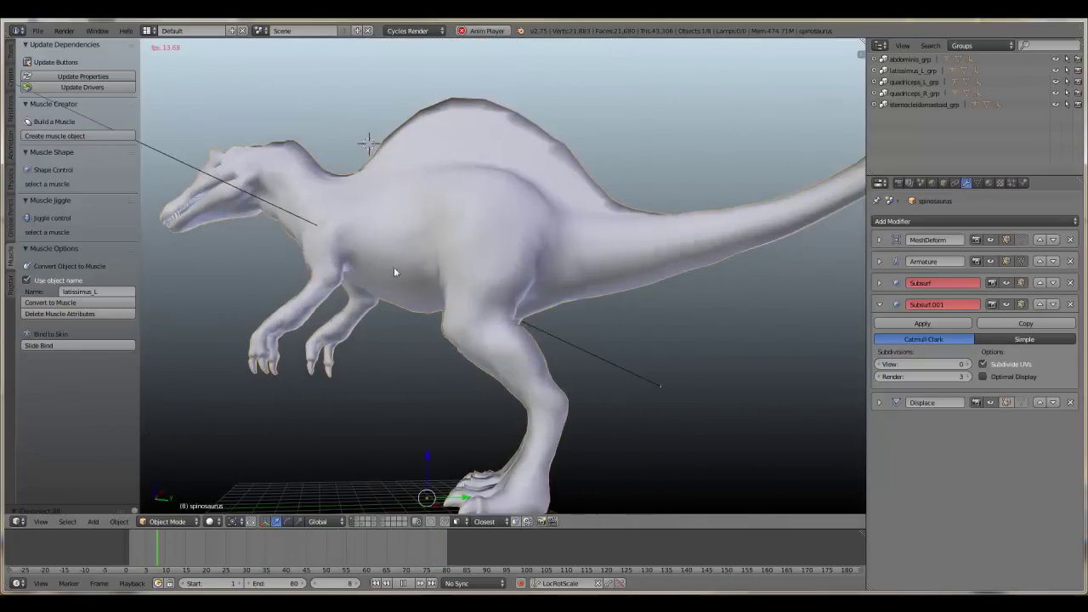
{"action": "key", "text": "alt+a"}
Set the viewport shading to Texture and play the animation to examine the textured spinosaurus from the side and from below.
{"action": "left_click", "coordinate": [209, 522]}
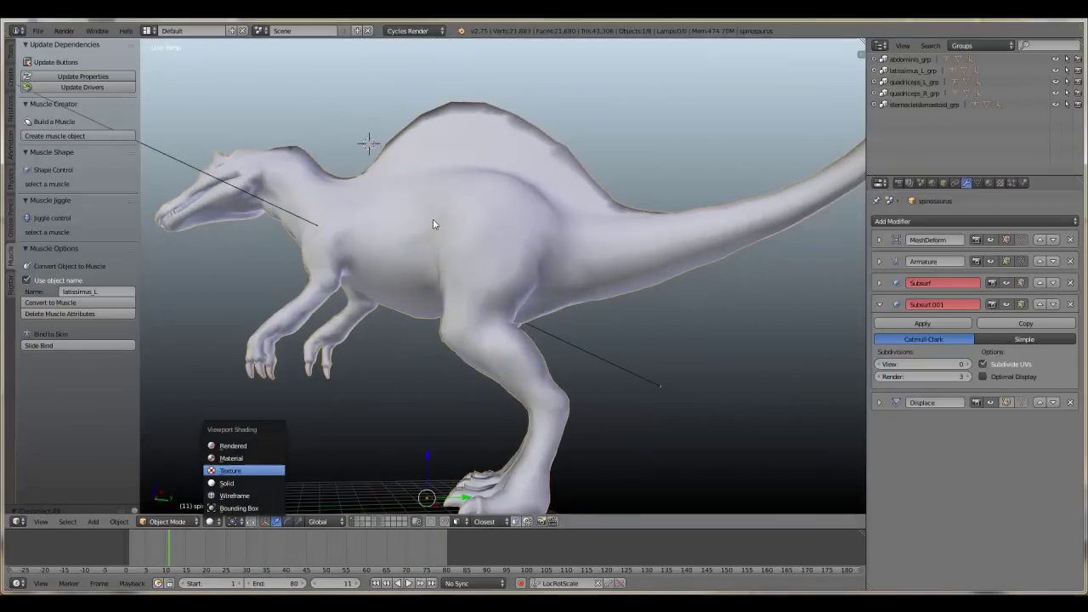
{"action": "scroll", "coordinate": [433, 224], "scroll_direction": "down", "scroll_amount": 1}
{"action": "middle_click_drag", "start_coordinate": [372, 227], "coordinate": [411, 242]}
{"action": "scroll", "coordinate": [393, 241], "scroll_direction": "down", "scroll_amount": 1}
{"action": "key", "text": "alt+a"}
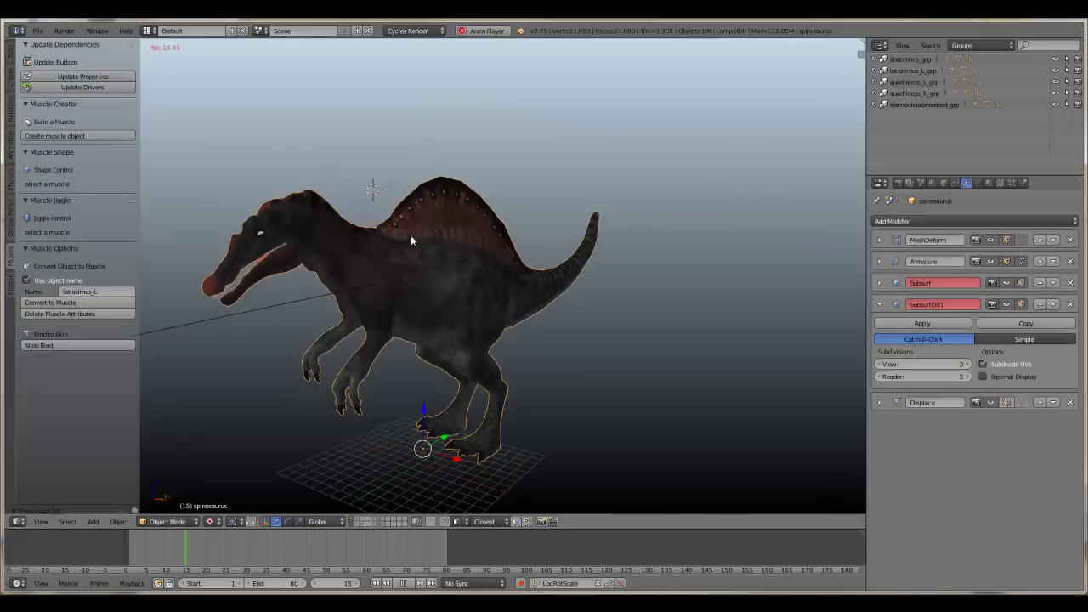
{"action": "middle_click_drag", "start_coordinate": [503, 353], "coordinate": [515, 259]}
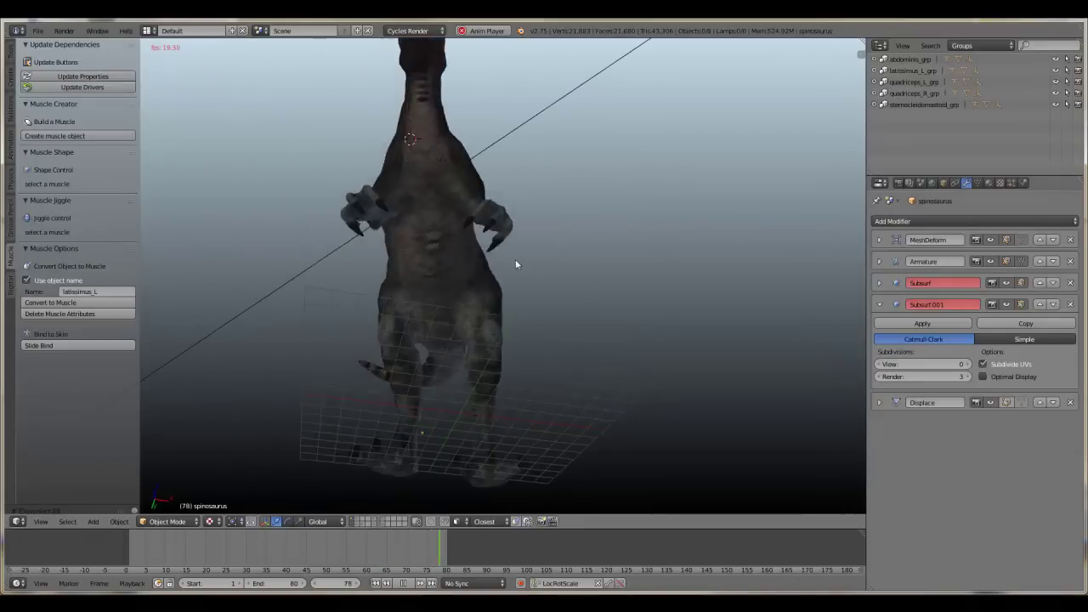
{"action": "scroll", "coordinate": [448, 330], "scroll_direction": "up", "scroll_amount": 3}
{"action": "middle_click_drag", "start_coordinate": [448, 330], "coordinate": [384, 263]}
{"action": "scroll", "coordinate": [460, 262], "scroll_direction": "down", "scroll_amount": 1}
{"action": "scroll", "coordinate": [363, 291], "scroll_direction": "down", "scroll_amount": 3}
{"action": "scroll", "coordinate": [360, 292], "scroll_direction": "down", "scroll_amount": 2}
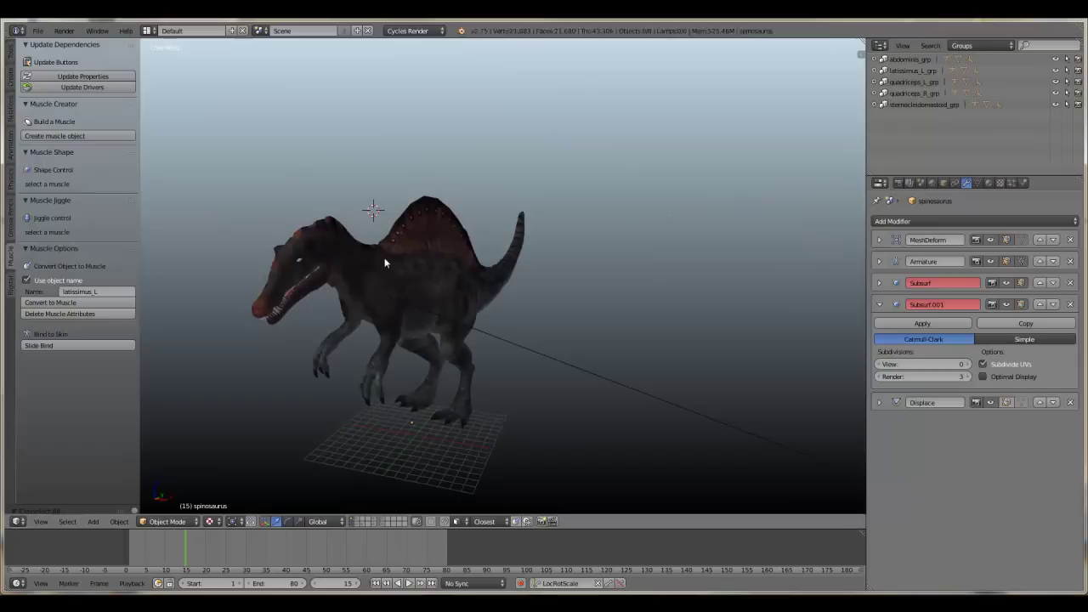
Play the textured animation again and examine the head, neck and front limbs up close, stopping at frame 41.
{"action": "key", "text": "alt+a"}
{"action": "middle_click_drag", "start_coordinate": [391, 317], "coordinate": [465, 299]}
{"action": "scroll", "coordinate": [486, 269], "scroll_direction": "up", "scroll_amount": 3}
{"action": "scroll", "coordinate": [465, 299], "scroll_direction": "up", "scroll_amount": 1}
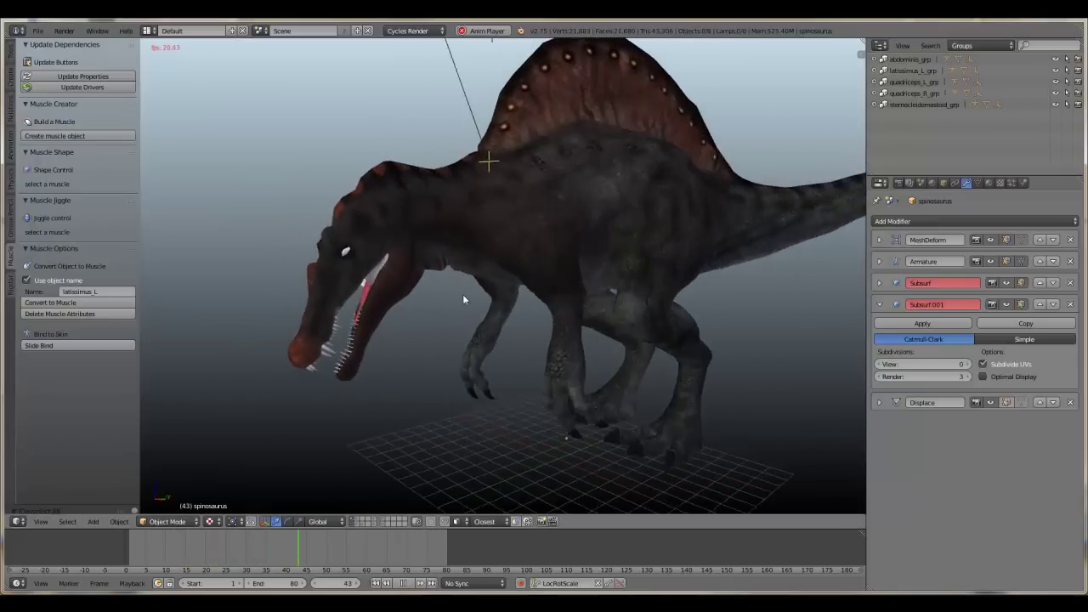
{"action": "scroll", "coordinate": [404, 278], "scroll_direction": "up", "scroll_amount": 4}
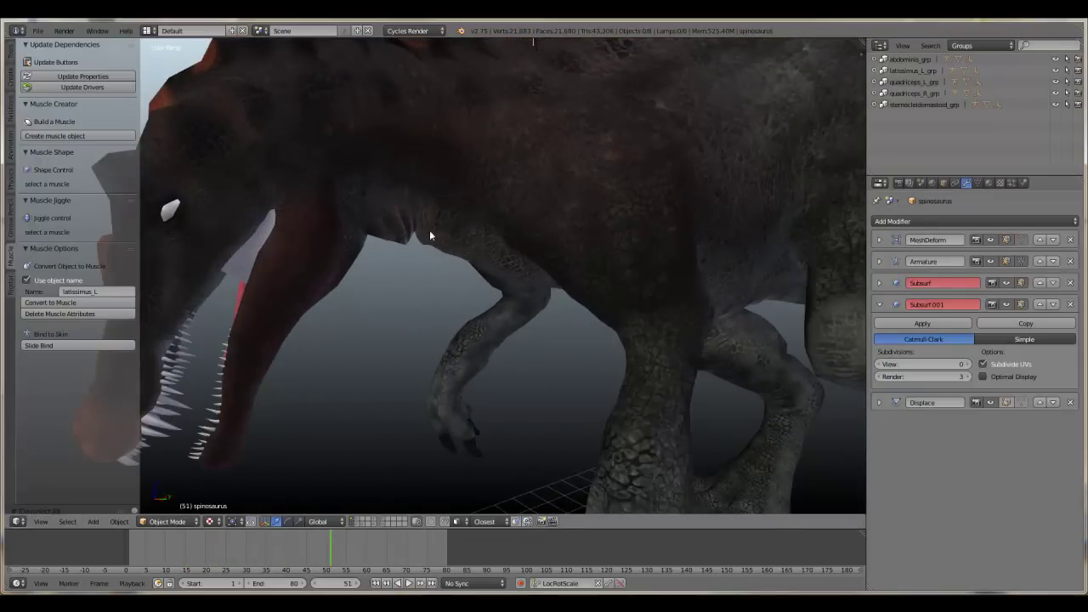
{"action": "key", "text": "alt+a"}
{"action": "scroll", "coordinate": [387, 272], "scroll_direction": "down", "scroll_amount": 3}
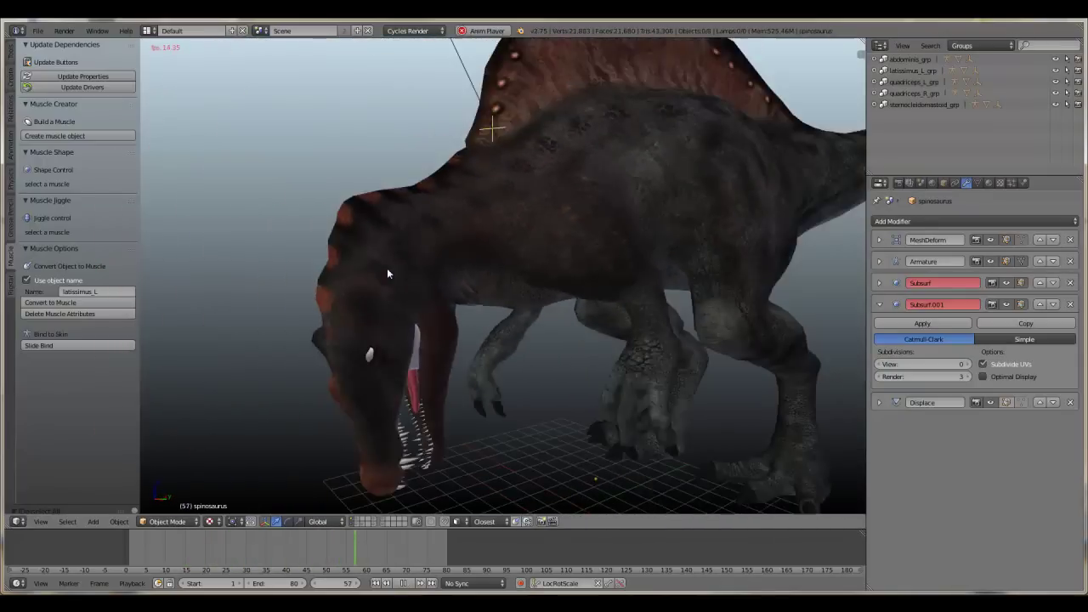
{"action": "scroll", "coordinate": [387, 271], "scroll_direction": "down", "scroll_amount": 4}
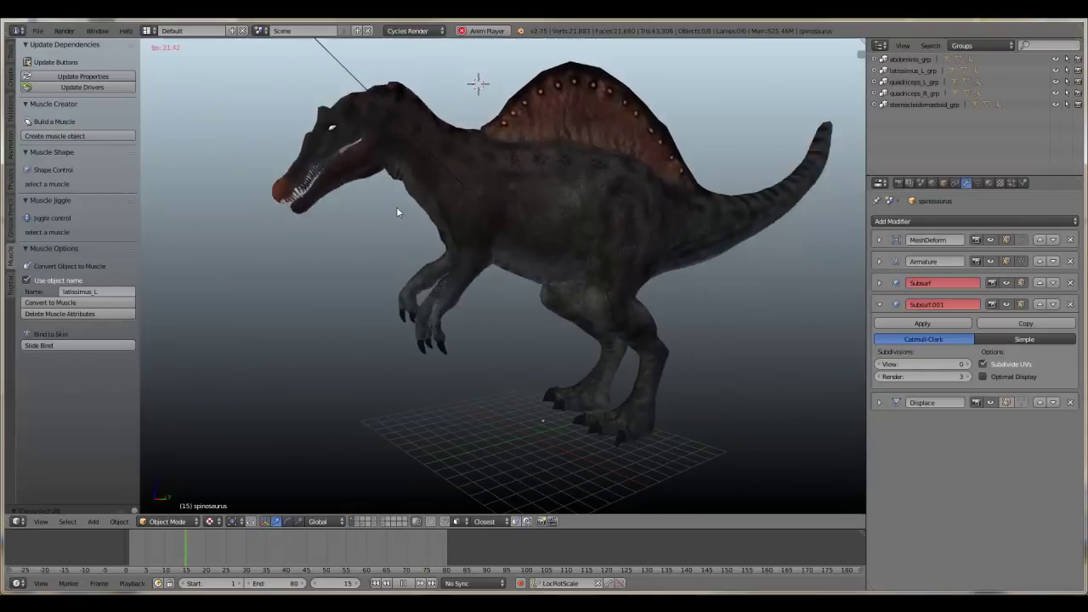
{"action": "key", "text": "alt+a"}
{"action": "scroll", "coordinate": [434, 290], "scroll_direction": "up", "scroll_amount": 4}
{"action": "middle_click_drag", "start_coordinate": [383, 201], "coordinate": [414, 320], "text": "shift"}
{"action": "scroll", "coordinate": [413, 319], "scroll_direction": "up", "scroll_amount": 3}
{"action": "scroll", "coordinate": [413, 324], "scroll_direction": "down", "scroll_amount": 6}
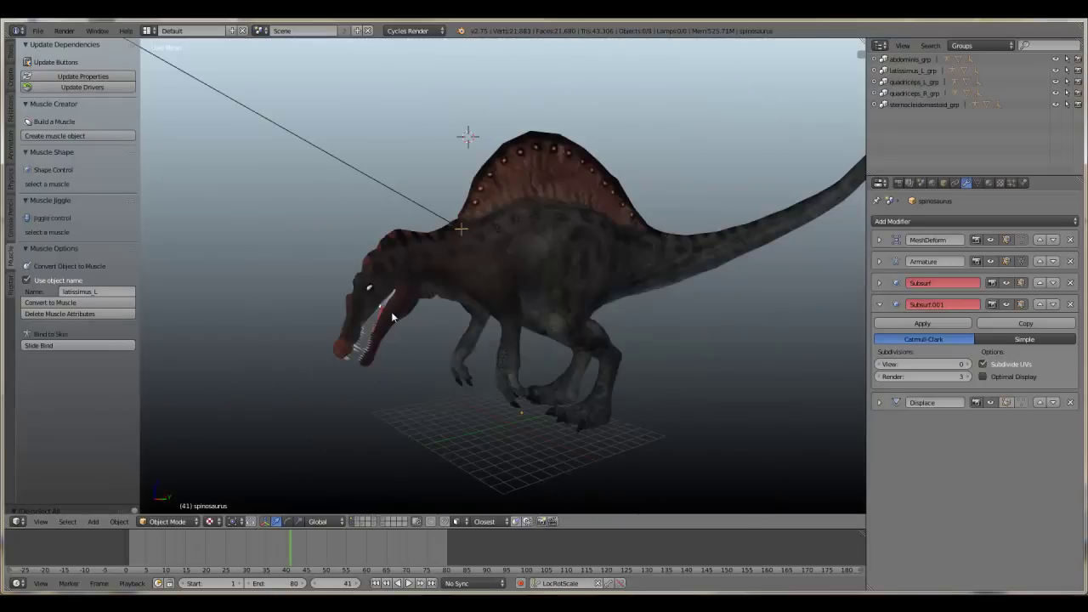
Return the viewport shading to Solid and leave the spinosaurus deselected.
{"action": "right_click", "coordinate": [426, 278]}
{"action": "left_click", "coordinate": [213, 523]}
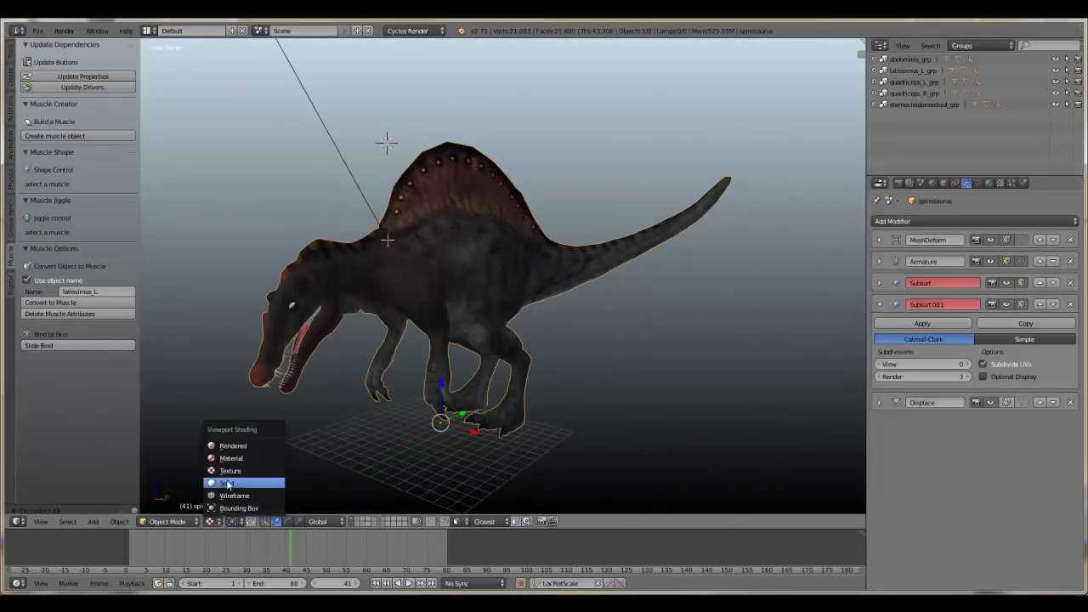
{"action": "left_click", "coordinate": [228, 483]}
{"action": "key", "text": "a"}
{"action": "mouse_move", "coordinate": [409, 264]}
{"action": "middle_mouse_down"}
{"action": "mouse_move", "coordinate": [488, 288]}
{"action": "mouse_move", "coordinate": [420, 312]}
{"action": "mouse_move", "coordinate": [444, 275]}
{"action": "mouse_move", "coordinate": [457, 311]}
{"action": "mouse_move", "coordinate": [440, 280]}
{"action": "middle_mouse_up"}
{"action": "right_click", "coordinate": [439, 280]}
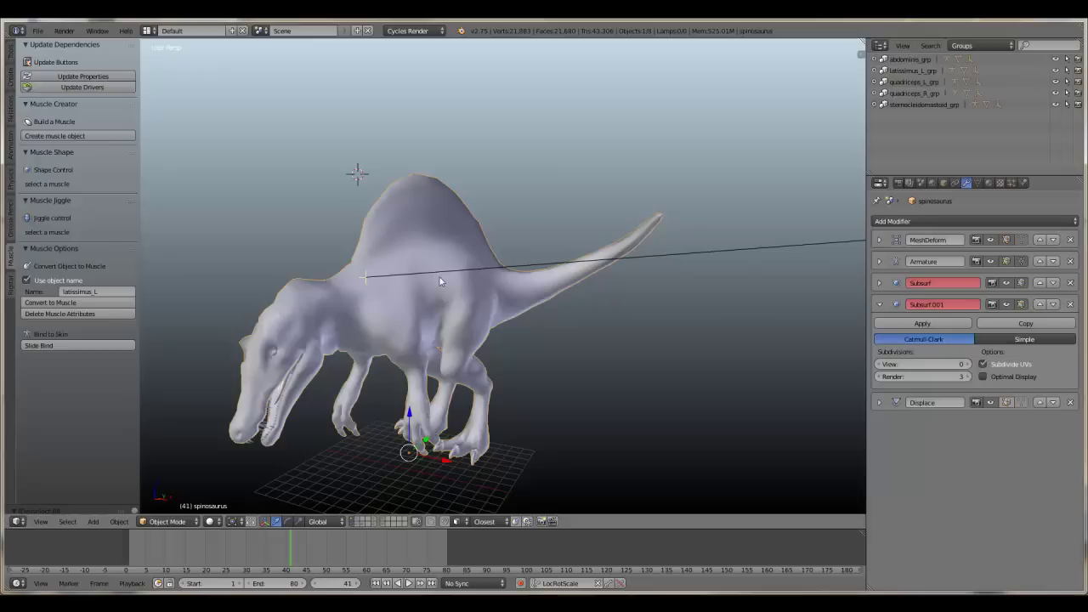
{"action": "key", "text": "a"}
Examine the solid-shaded spinosaurus in its frame 41 pose, both up close and from farther away.
{"action": "middle_click_drag", "start_coordinate": [435, 320], "coordinate": [464, 327]}
{"action": "scroll", "coordinate": [468, 324], "scroll_direction": "up", "scroll_amount": 2}
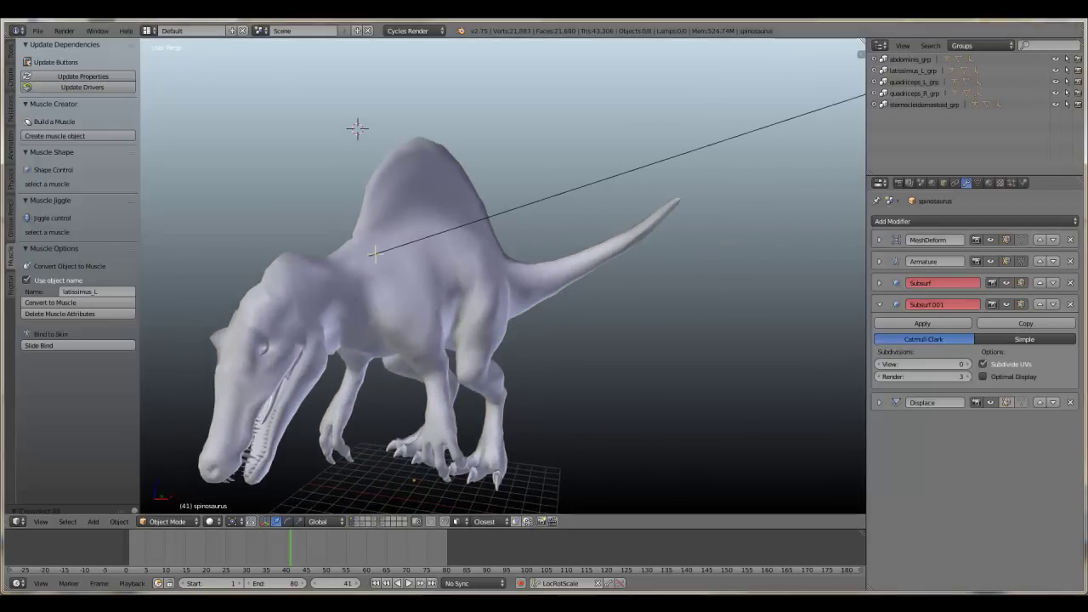
{"action": "scroll", "coordinate": [421, 276], "scroll_direction": "down", "scroll_amount": 3}
{"action": "mouse_move", "coordinate": [421, 276]}
{"action": "middle_mouse_down"}
{"action": "mouse_move", "coordinate": [463, 275]}
{"action": "mouse_move", "coordinate": [452, 294]}
{"action": "mouse_move", "coordinate": [426, 303]}
{"action": "mouse_move", "coordinate": [431, 285]}
{"action": "middle_mouse_up"}
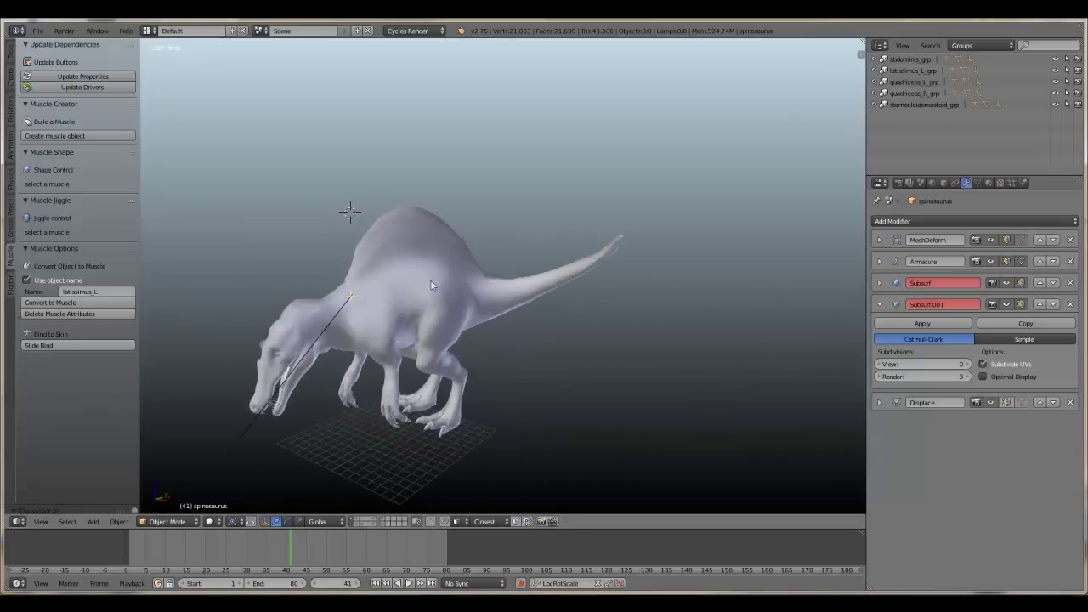
{"action": "middle_click_drag", "start_coordinate": [392, 366], "coordinate": [414, 325], "text": "shift"}
{"action": "scroll", "coordinate": [358, 249], "scroll_direction": "up", "scroll_amount": 3}
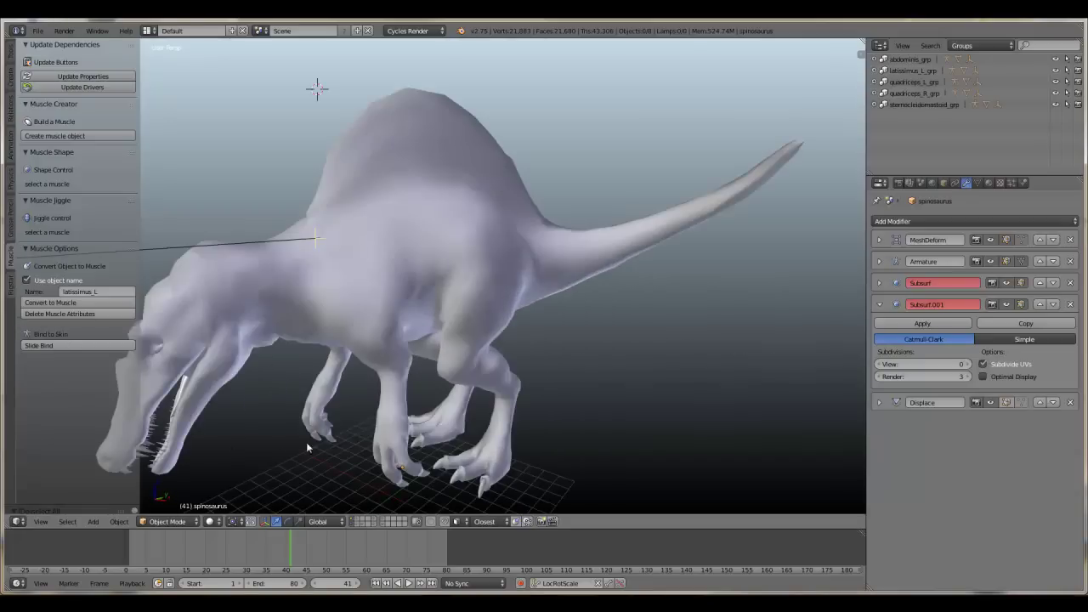
{"action": "scroll", "coordinate": [307, 448], "scroll_direction": "down", "scroll_amount": 3}
{"action": "middle_click_drag", "start_coordinate": [307, 448], "coordinate": [405, 228]}
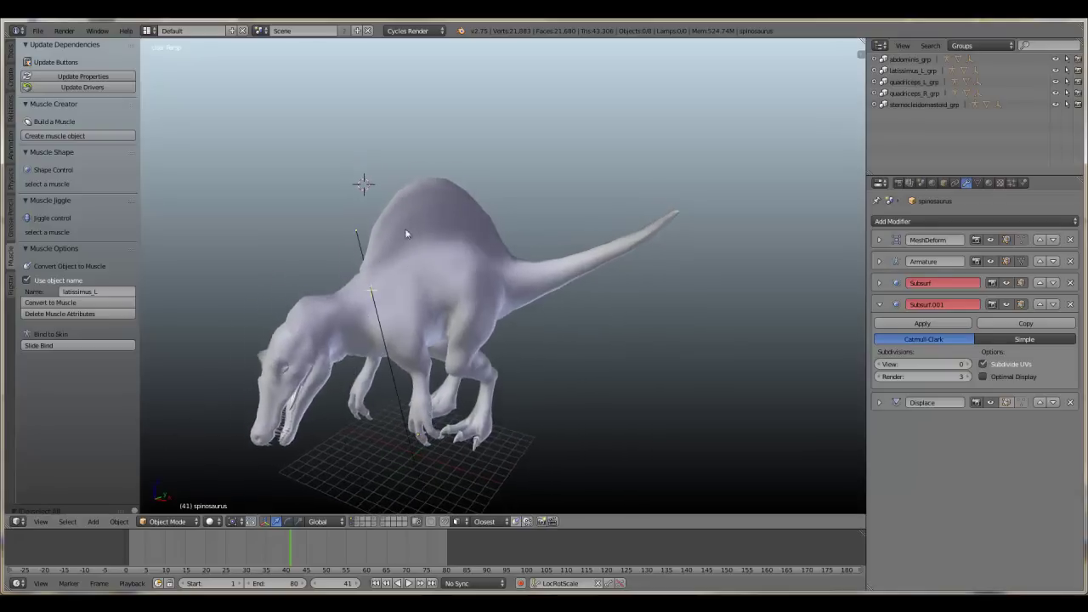
Save the scene over the existing file and reopen Rigging03.blend from the recent files.
{"action": "key", "text": "ctrl+s"}
{"action": "left_click", "coordinate": [409, 218]}
{"action": "left_click", "coordinate": [40, 32]}
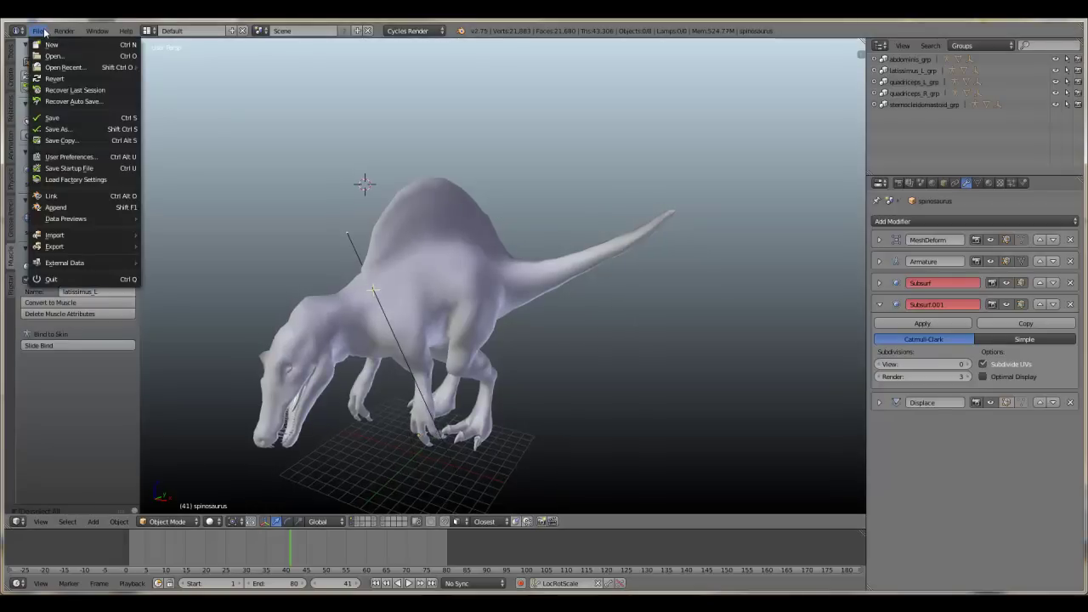
{"action": "mouse_move", "coordinate": [67, 68]}
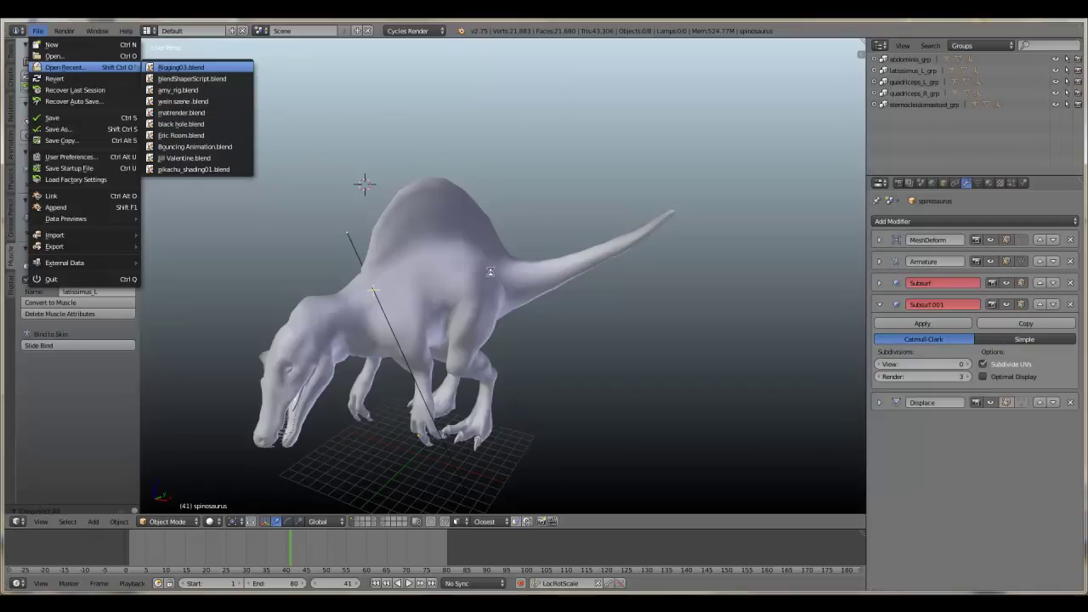
{"action": "middle_click_drag", "start_coordinate": [414, 288], "coordinate": [414, 253]}
{"action": "scroll", "coordinate": [453, 250], "scroll_direction": "up", "scroll_amount": 2}
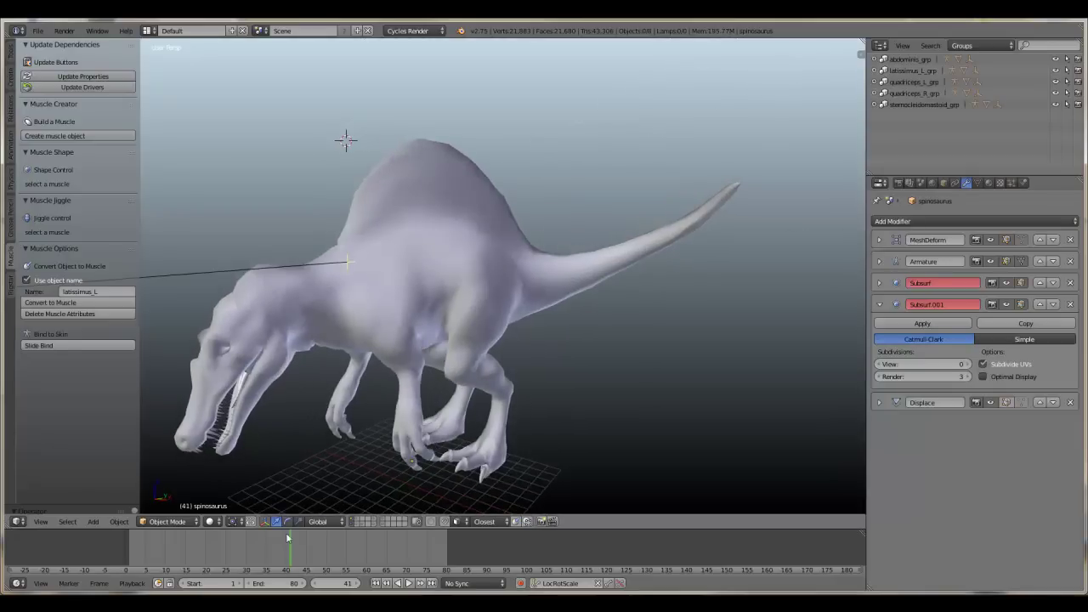
Rewind to frame 0, display only the muscle layer, and play its animation, stopping at frame 39 to view the muscles closer.
{"action": "left_click_drag", "start_coordinate": [287, 536], "coordinate": [126, 541]}
{"action": "left_click", "coordinate": [360, 525]}
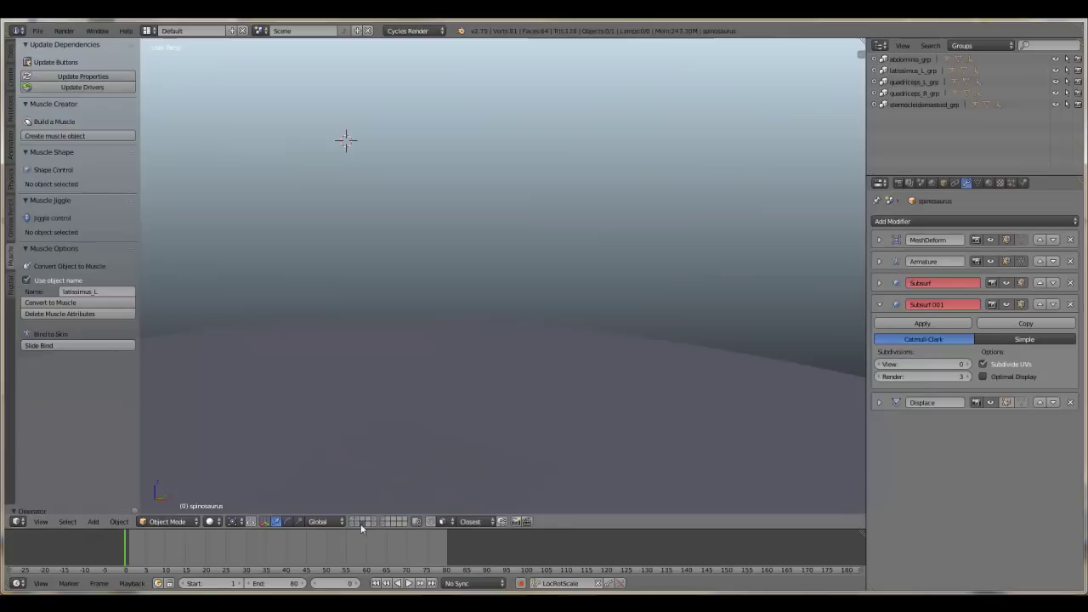
{"action": "left_click", "coordinate": [377, 521]}
{"action": "key", "text": "alt+a"}
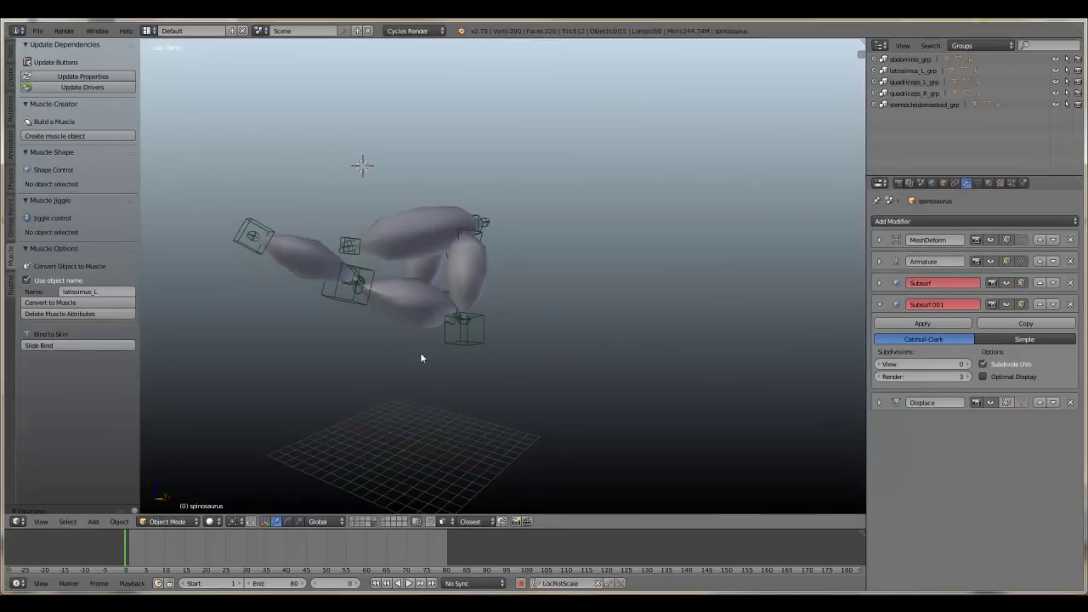
{"action": "key", "text": "alt+a"}
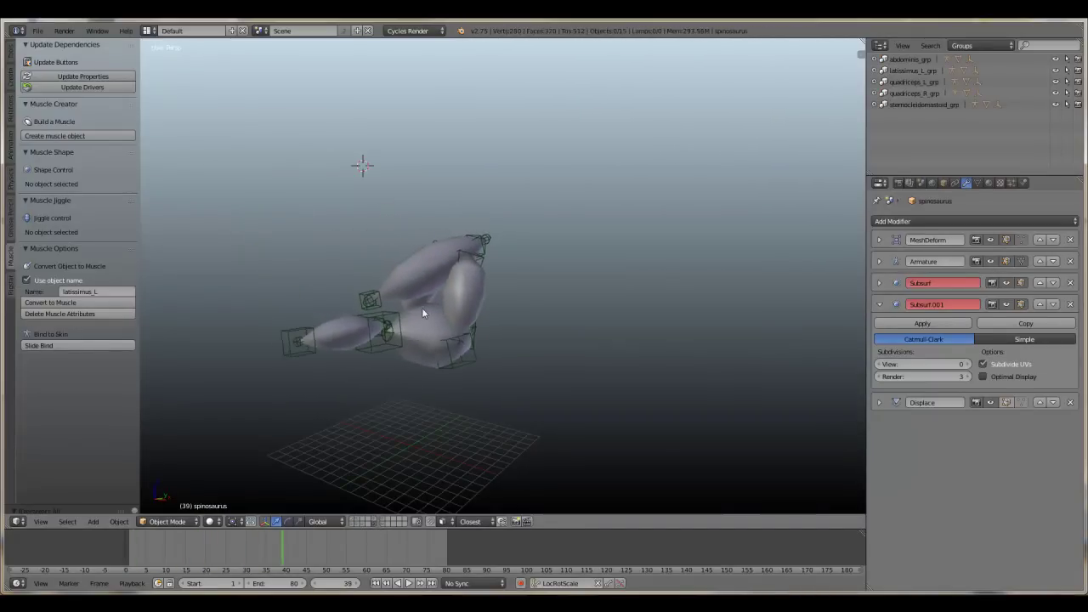
{"action": "right_click", "coordinate": [422, 309]}
{"action": "middle_click_drag", "start_coordinate": [408, 275], "coordinate": [442, 361]}
{"action": "scroll", "coordinate": [428, 327], "scroll_direction": "up", "scroll_amount": 3}
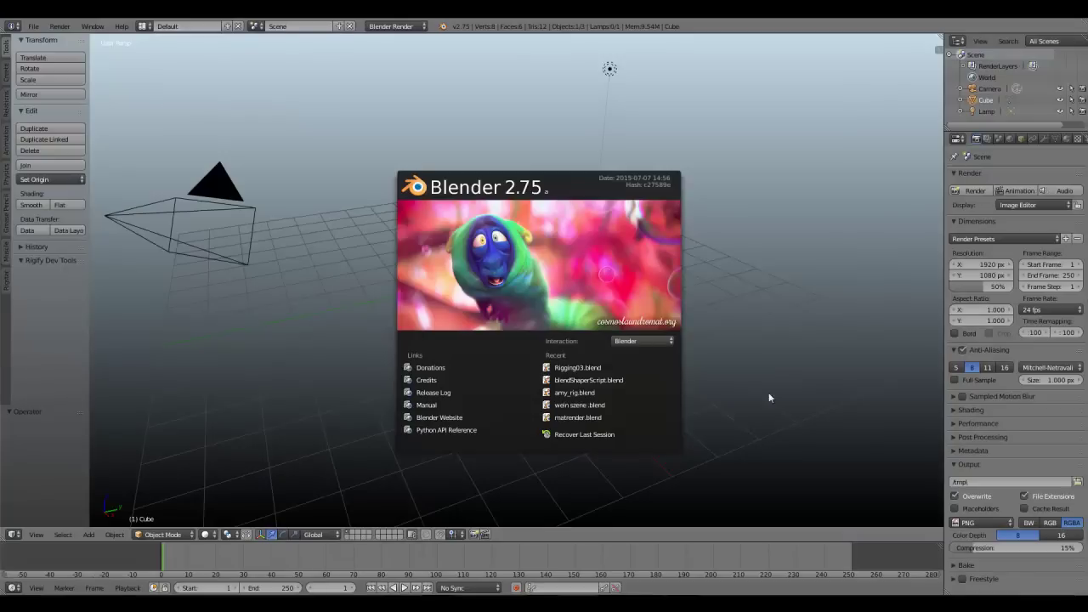
Open the recent file Rigging03.blend and display only the layer containing the muscles, with nothing selected.
{"action": "left_click", "coordinate": [588, 366]}
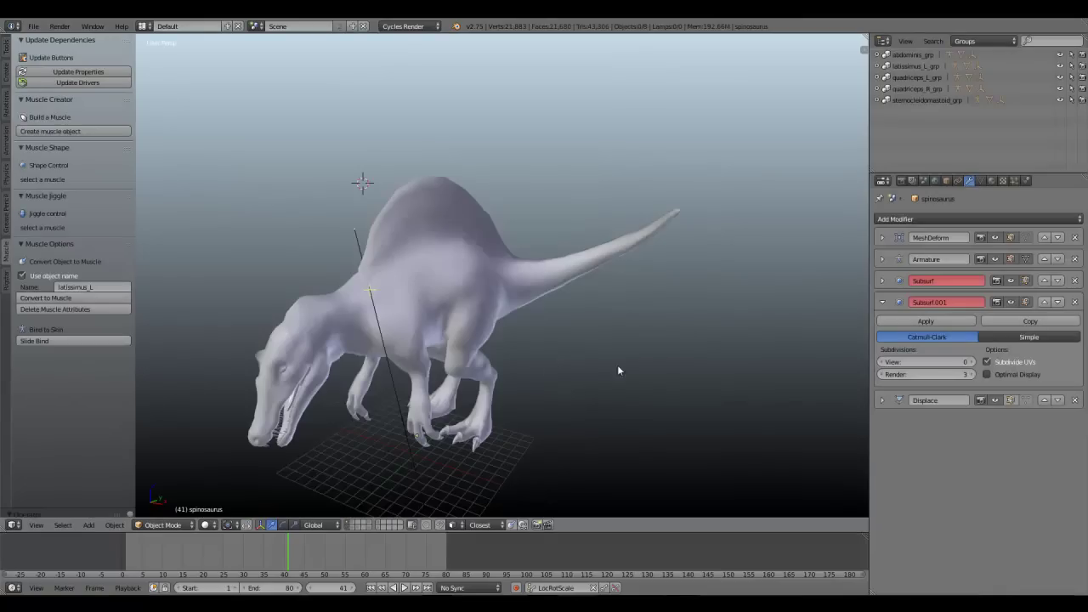
{"action": "scroll", "coordinate": [496, 328], "scroll_direction": "up", "scroll_amount": 5}
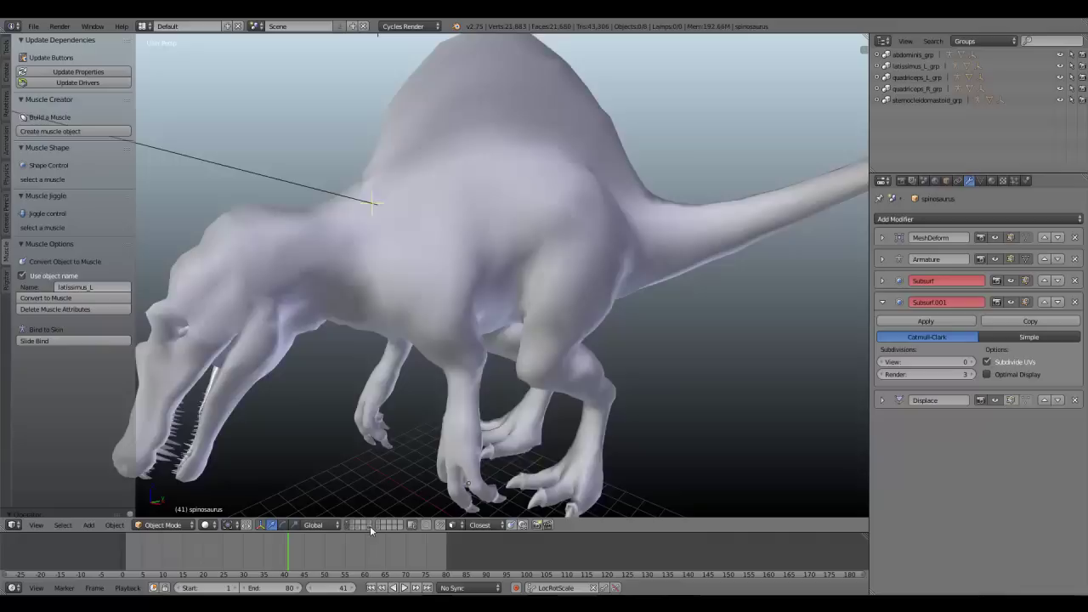
{"action": "left_click", "coordinate": [370, 527]}
{"action": "left_click", "coordinate": [380, 527]}
{"action": "left_click", "coordinate": [371, 527]}
{"action": "scroll", "coordinate": [417, 409], "scroll_direction": "down", "scroll_amount": 2}
{"action": "middle_click_drag", "start_coordinate": [455, 226], "coordinate": [536, 228]}
{"action": "key", "text": "a"}
Play the muscle animation and watch the muscles stretch from different angles, stopping at frame 31.
{"action": "key", "text": "alt+a"}
{"action": "middle_click_drag", "start_coordinate": [562, 276], "coordinate": [531, 320]}
{"action": "key", "text": "a"}
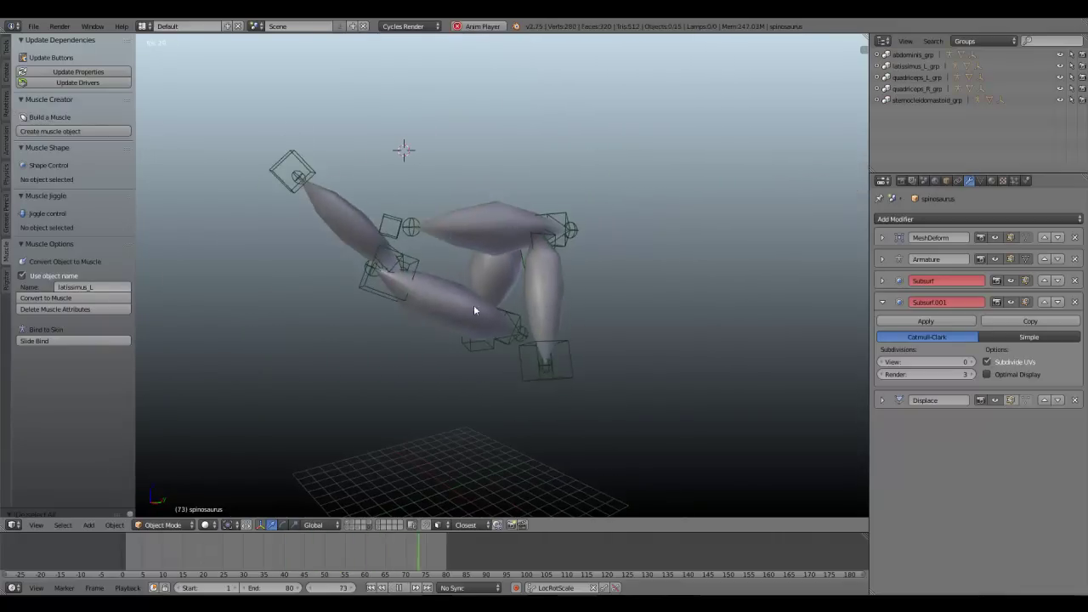
{"action": "middle_click_drag", "start_coordinate": [427, 275], "coordinate": [416, 287]}
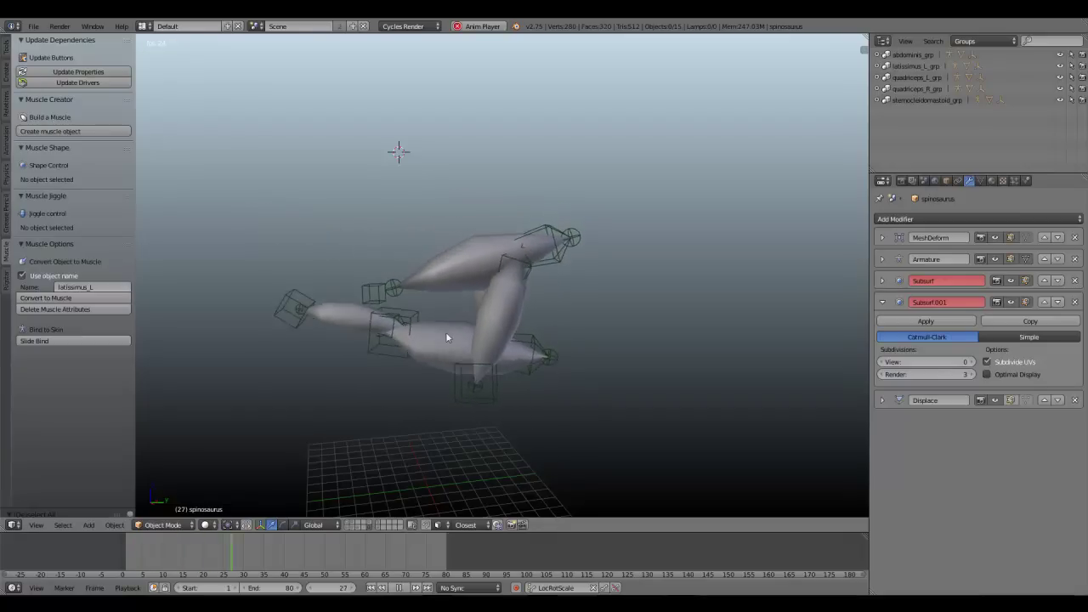
{"action": "key", "text": "alt+a"}
Try moving the stretch controls of the abdominis and latissimus_L muscles, cancelling each move, and clear the selection.
{"action": "right_click", "coordinate": [386, 351]}
{"action": "key", "text": "g"}
{"action": "right_click", "coordinate": [398, 333]}
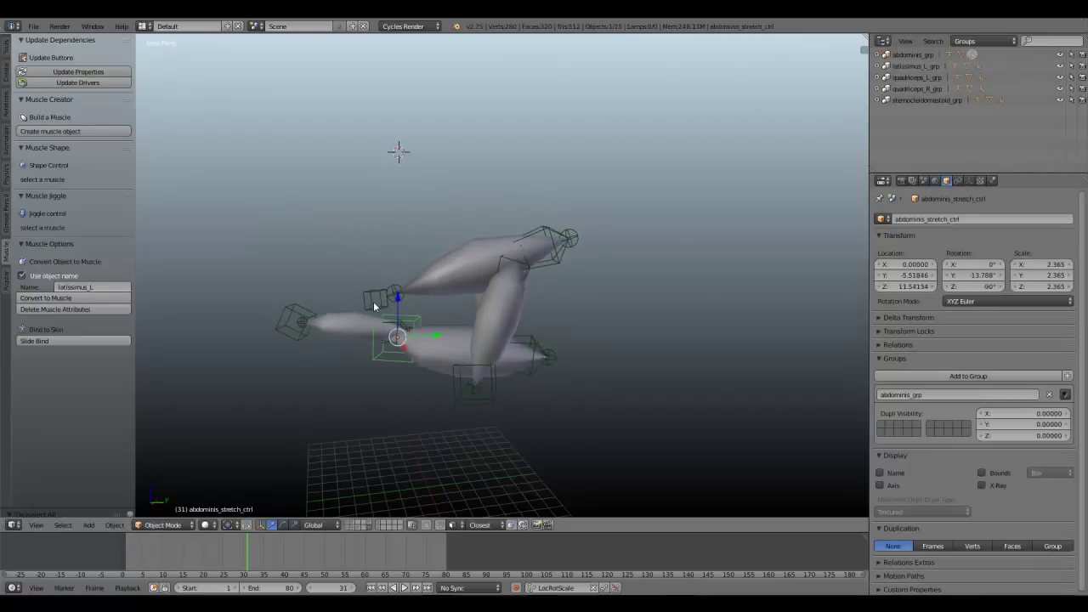
{"action": "right_click", "coordinate": [376, 299]}
{"action": "key", "text": "g"}
{"action": "right_click", "coordinate": [384, 295]}
{"action": "key", "text": "a"}
Examine the muscles from several angles and check the muscle shape and jiggle settings of latissimus_L.
{"action": "scroll", "coordinate": [428, 313], "scroll_direction": "up", "scroll_amount": 2}
{"action": "middle_click_drag", "start_coordinate": [391, 299], "coordinate": [491, 300]}
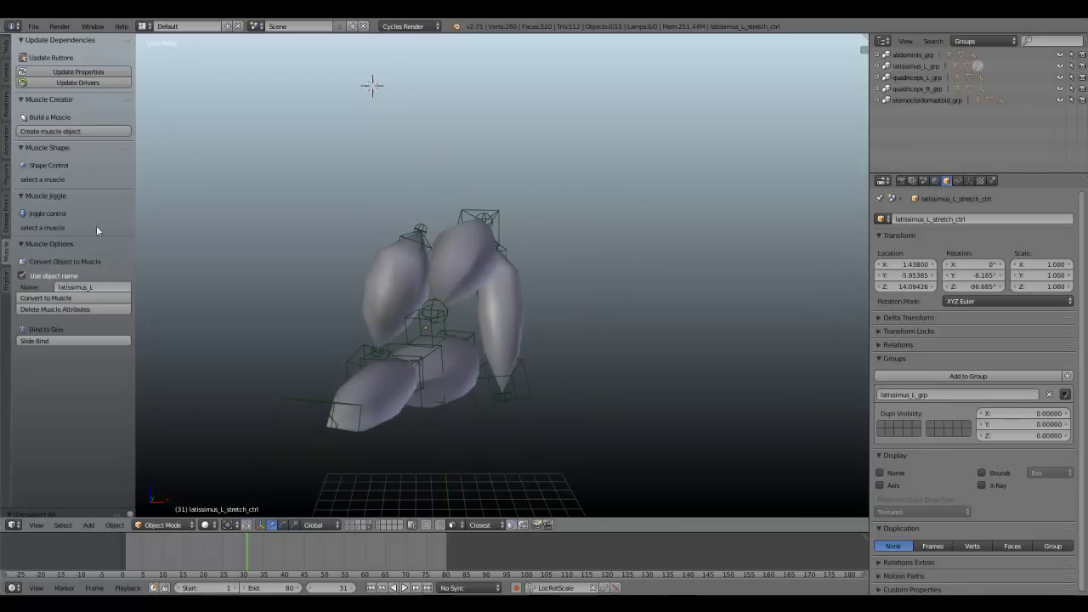
{"action": "middle_click_drag", "start_coordinate": [383, 264], "coordinate": [581, 341]}
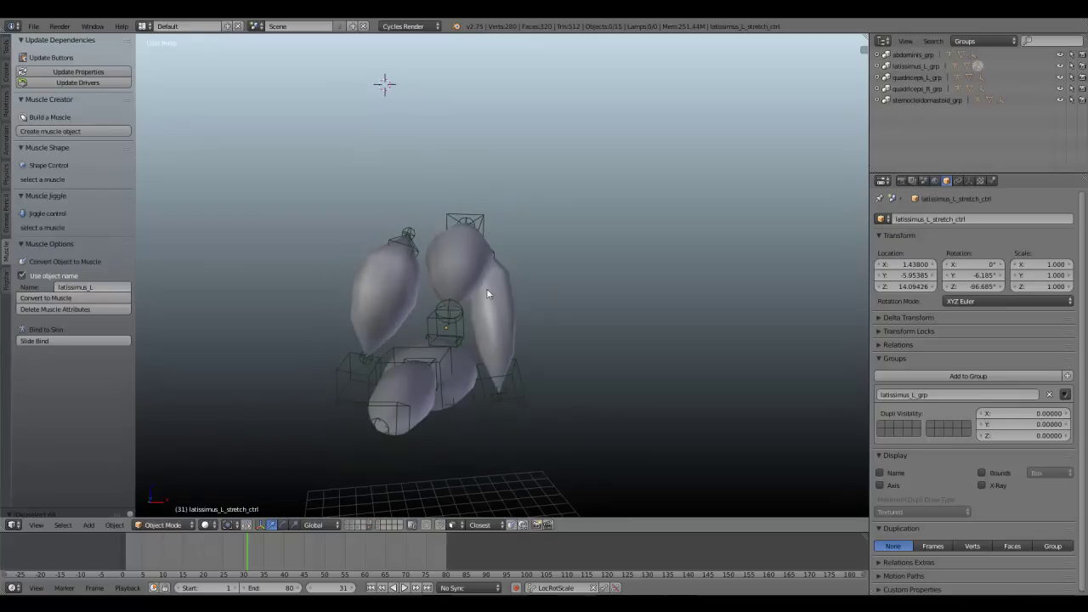
{"action": "middle_click_drag", "start_coordinate": [645, 285], "coordinate": [374, 260]}
{"action": "right_click", "coordinate": [495, 256]}
{"action": "key", "text": "a"}
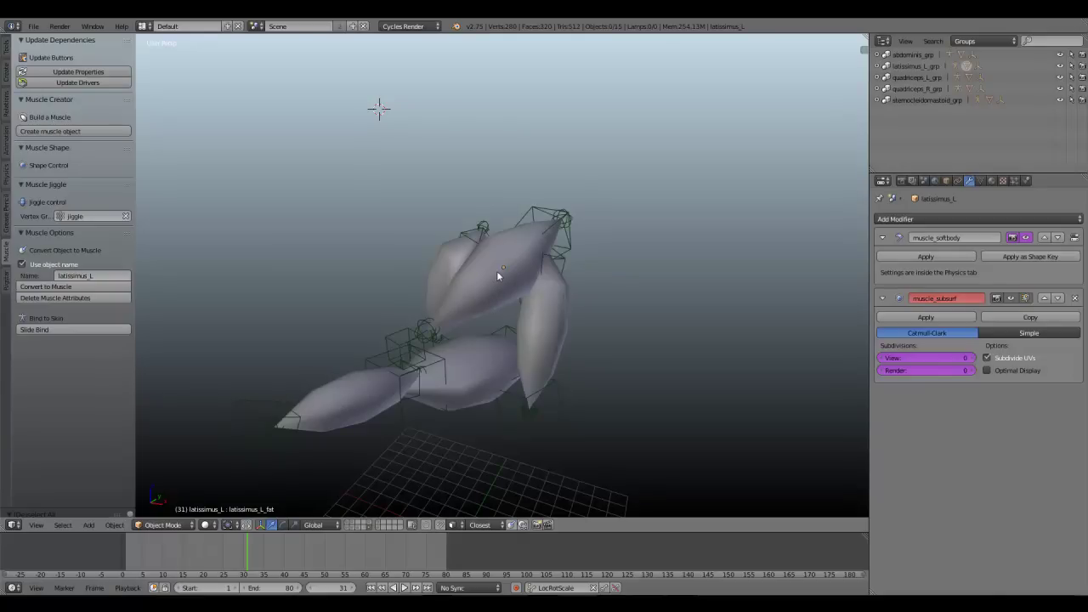
{"action": "middle_click_drag", "start_coordinate": [498, 274], "coordinate": [488, 284]}
Select quadriceps_R, quadriceps_L, latissimus_L, abdominis and sternocleidomastoid one at a time to check their muscle settings.
{"action": "right_click", "coordinate": [459, 267]}
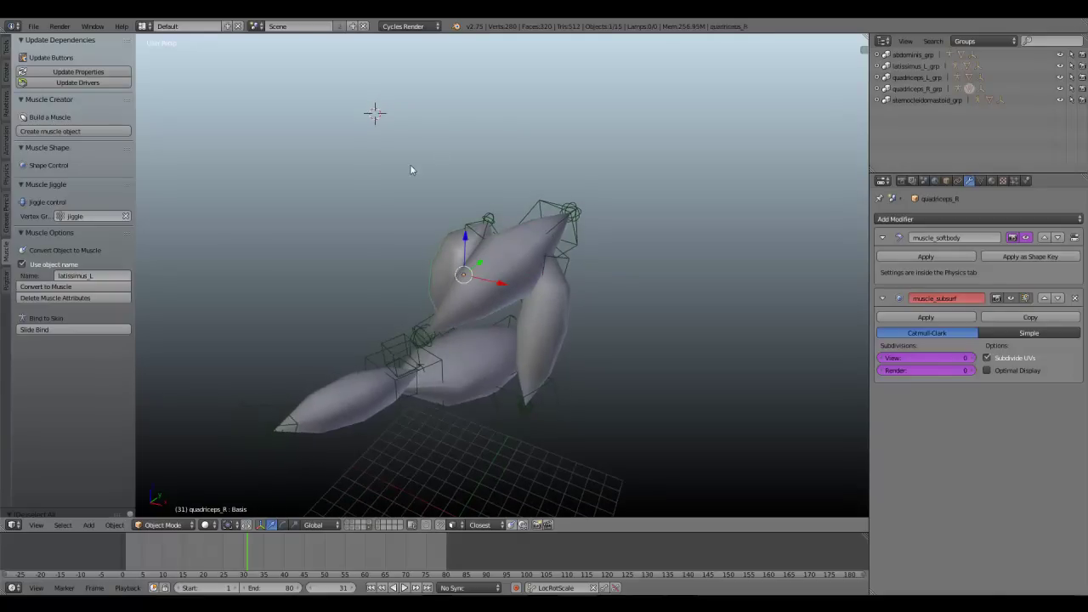
{"action": "right_click", "coordinate": [539, 313]}
{"action": "right_click", "coordinate": [487, 281]}
{"action": "right_click", "coordinate": [451, 262]}
{"action": "key", "text": "a"}
{"action": "right_click", "coordinate": [456, 374]}
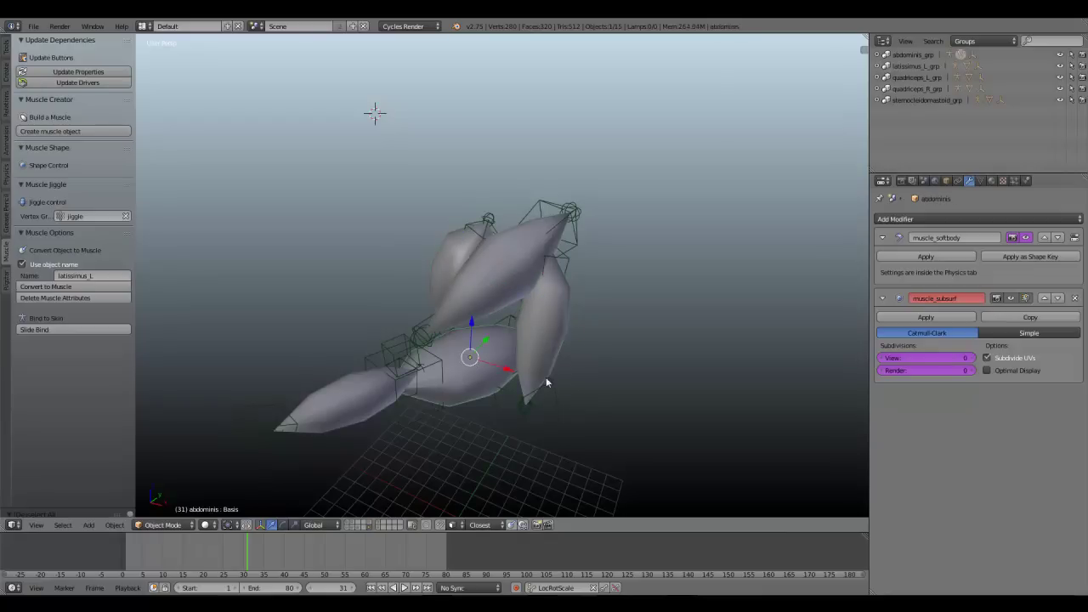
{"action": "right_click", "coordinate": [324, 392]}
{"action": "middle_click_drag", "start_coordinate": [324, 392], "coordinate": [423, 254]}
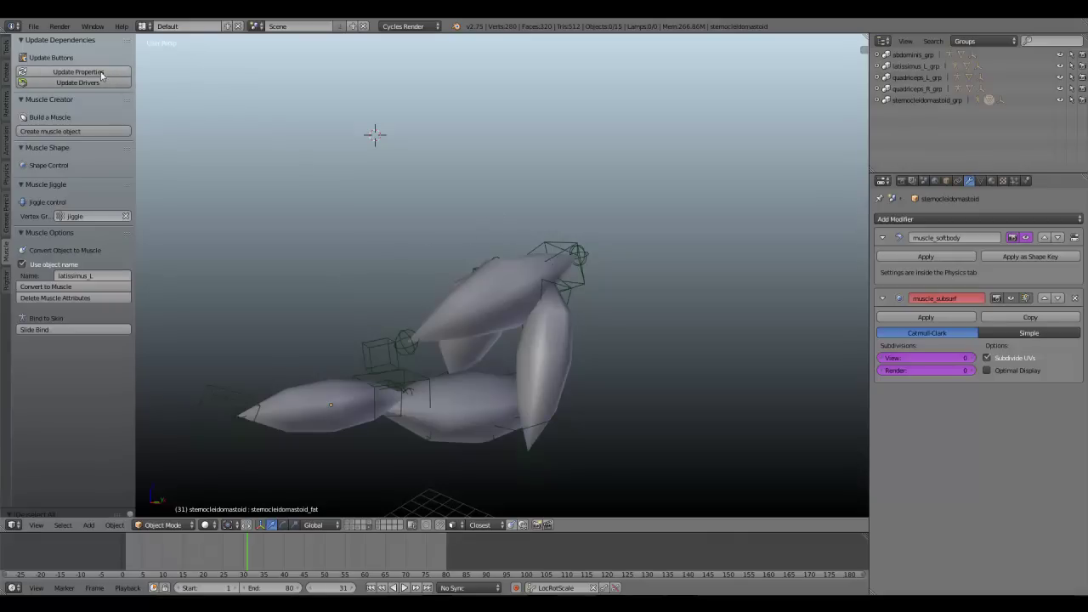
Select quadriceps_R, latissimus_L, quadriceps_L and abdominis together to point them out, and clear the selection.
{"action": "middle_click_drag", "start_coordinate": [326, 179], "coordinate": [406, 184]}
{"action": "right_click", "coordinate": [449, 260]}
{"action": "right_click", "coordinate": [437, 299]}
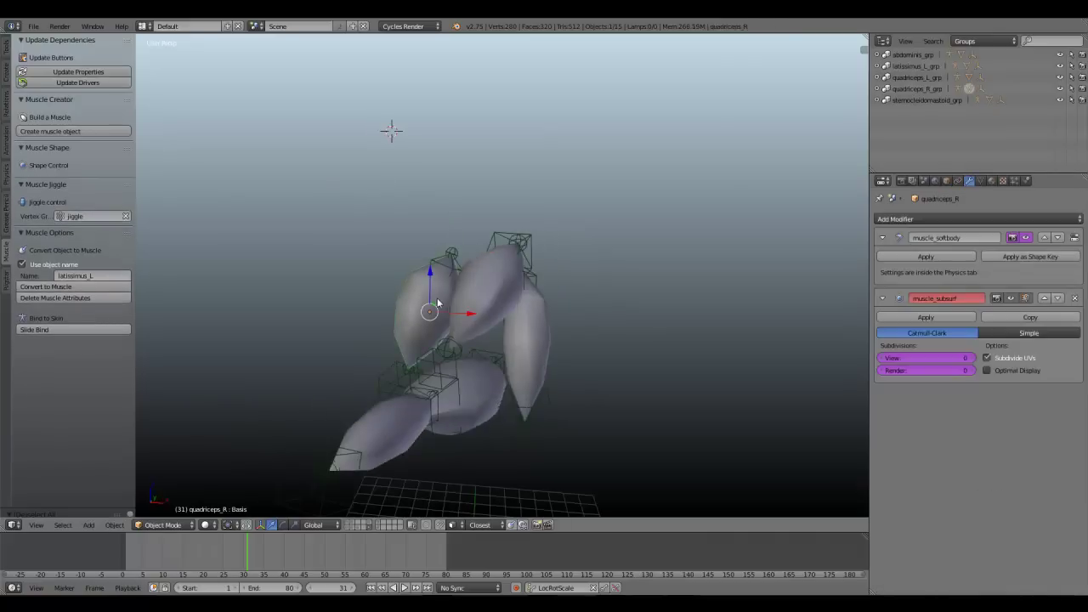
{"action": "right_click", "coordinate": [508, 297], "text": "shift"}
{"action": "right_click", "coordinate": [523, 341], "text": "shift"}
{"action": "right_click", "coordinate": [488, 397], "text": "shift"}
{"action": "middle_click_drag", "start_coordinate": [489, 397], "coordinate": [534, 349]}
{"action": "key", "text": "a"}
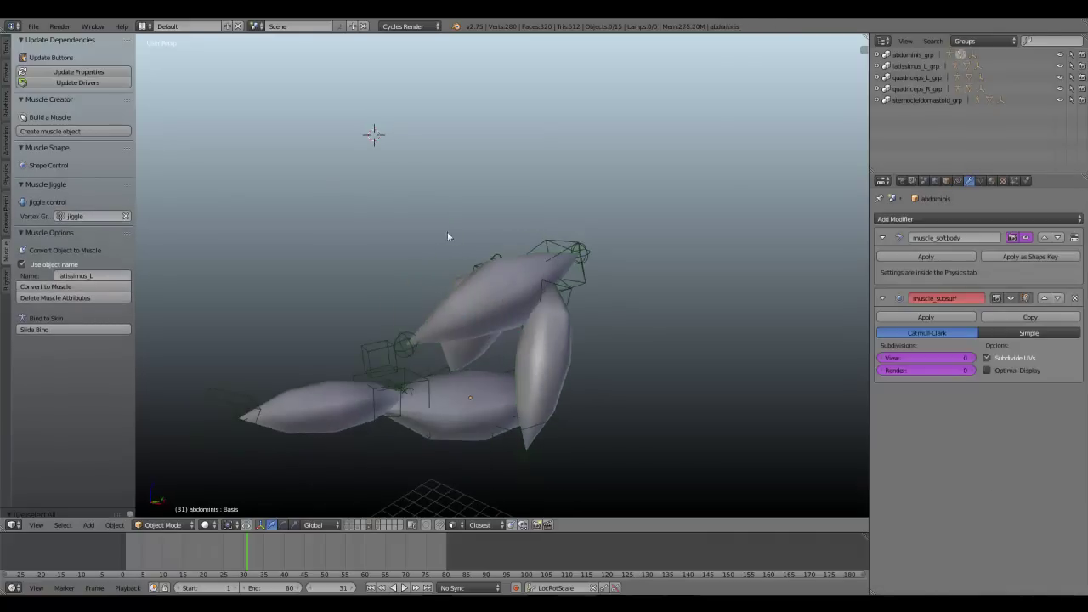
Examine the frame 31 muscle arrangement up close and from farther away, briefly selecting latissimus_L and deselecting it.
{"action": "middle_click_drag", "start_coordinate": [448, 235], "coordinate": [357, 288]}
{"action": "middle_click_drag", "start_coordinate": [508, 290], "coordinate": [431, 279]}
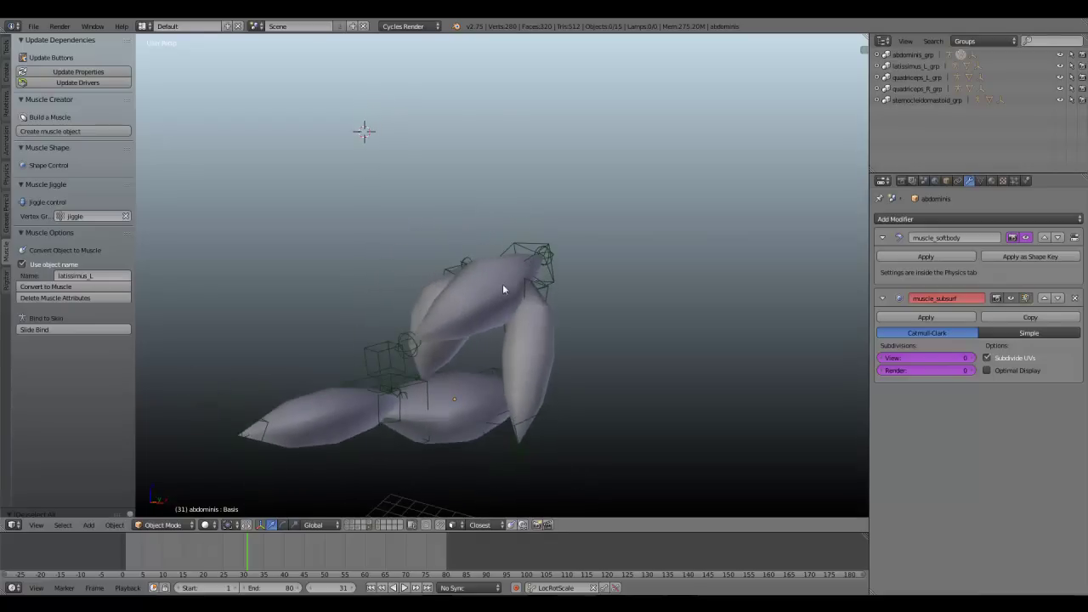
{"action": "middle_click_drag", "start_coordinate": [503, 289], "coordinate": [425, 301]}
{"action": "scroll", "coordinate": [372, 320], "scroll_direction": "up", "scroll_amount": 2}
{"action": "right_click", "coordinate": [373, 320]}
{"action": "middle_click_drag", "start_coordinate": [406, 255], "coordinate": [421, 249]}
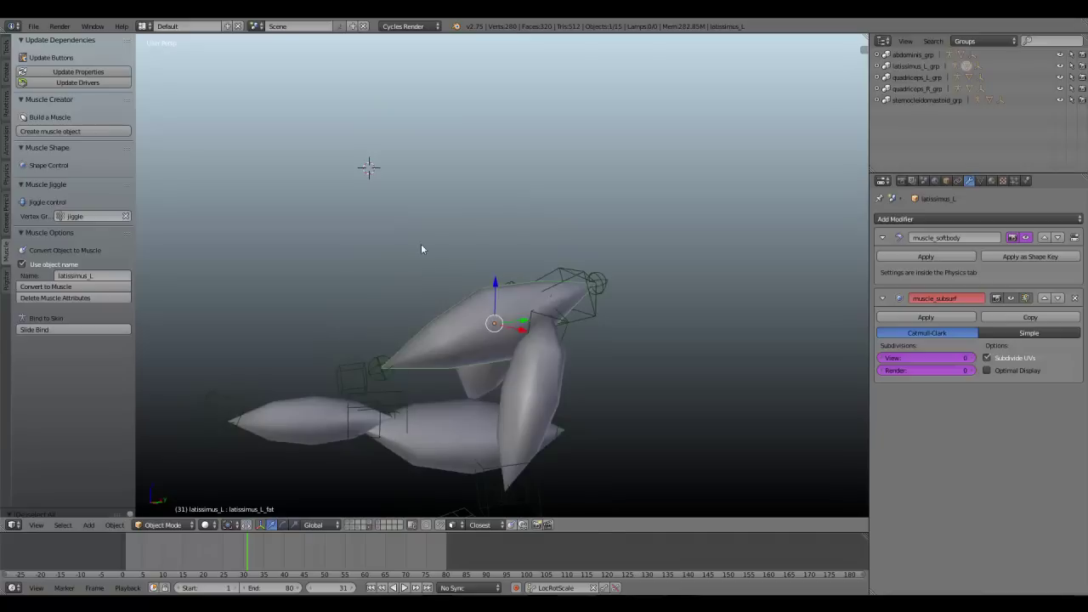
{"action": "key", "text": "a"}
{"action": "middle_click_drag", "start_coordinate": [374, 204], "coordinate": [298, 224]}
{"action": "scroll", "coordinate": [298, 224], "scroll_direction": "down", "scroll_amount": 3}
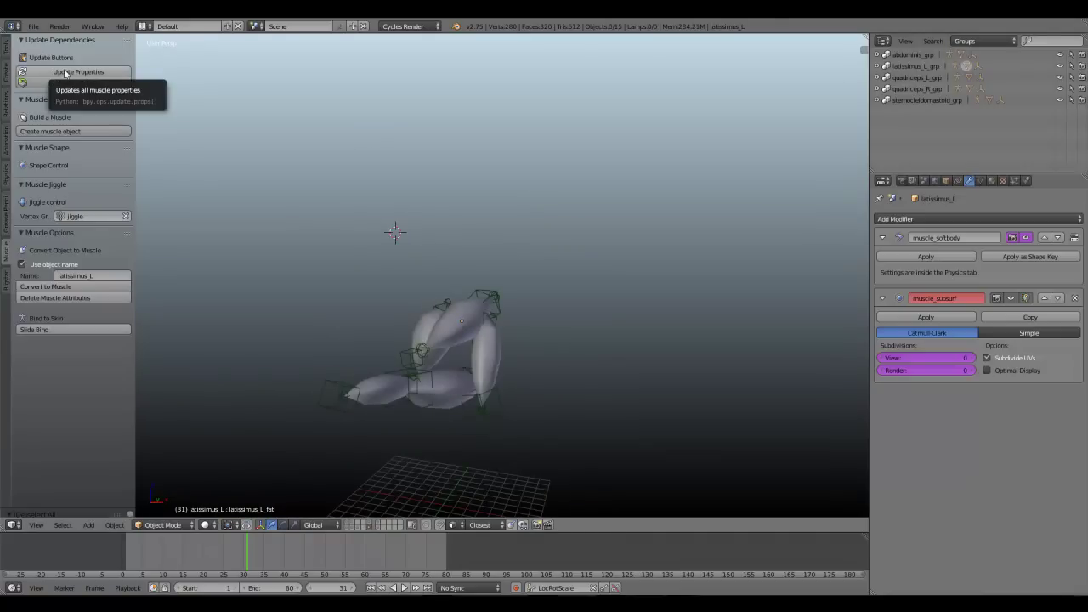
Try updating all muscle properties, and select the muscles one by one to check for their shape and jiggle controls.
{"action": "left_click", "coordinate": [64, 73]}
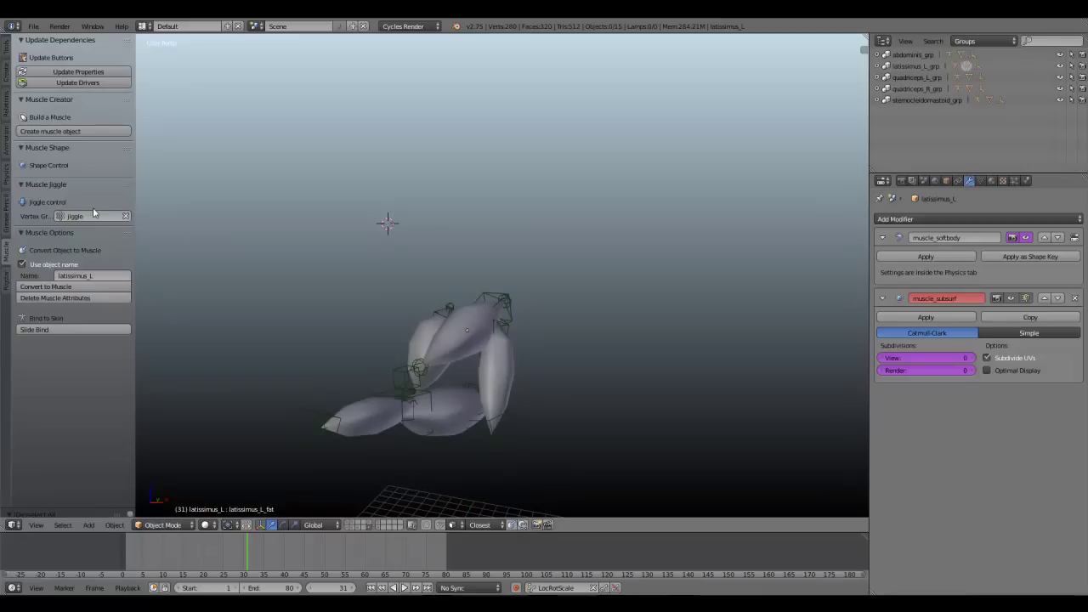
{"action": "right_click", "coordinate": [455, 347]}
{"action": "right_click", "coordinate": [431, 350]}
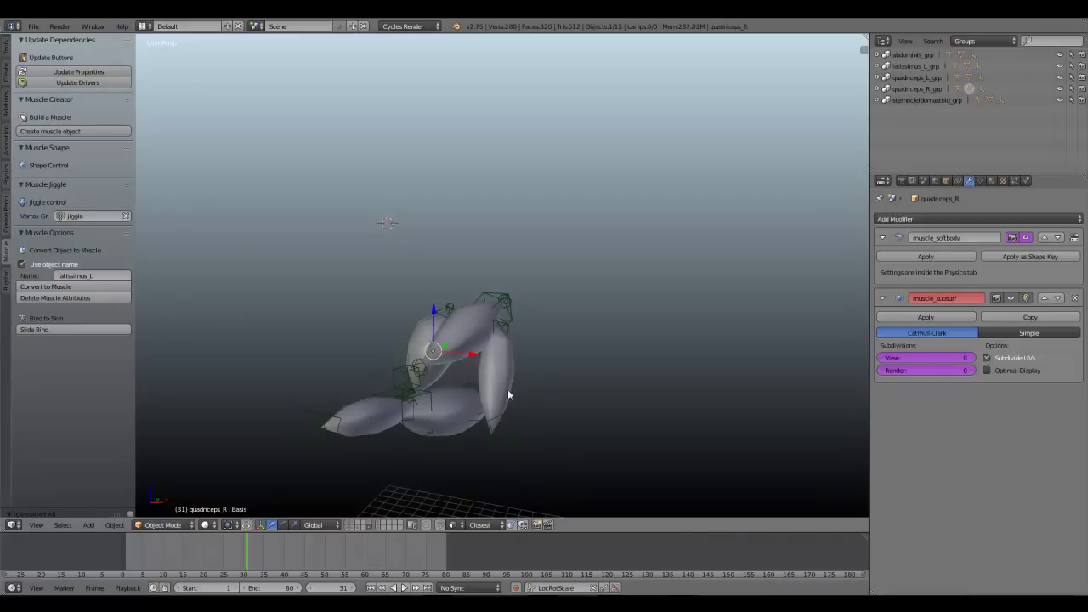
{"action": "right_click", "coordinate": [508, 390]}
{"action": "right_click", "coordinate": [465, 398]}
{"action": "right_click", "coordinate": [413, 405]}
{"action": "right_click", "coordinate": [386, 405]}
{"action": "key", "text": "a"}
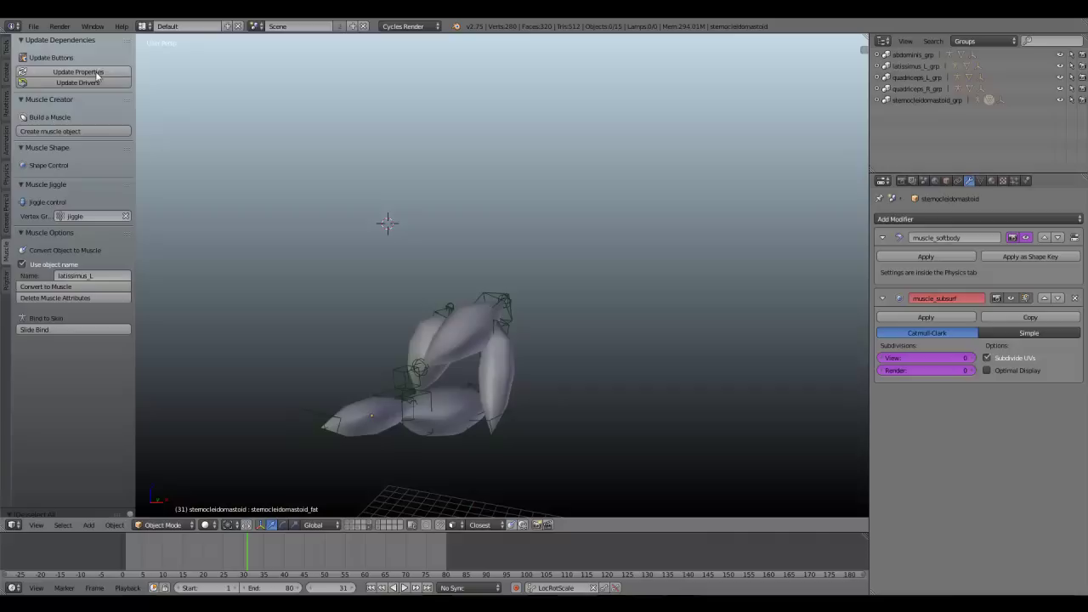
Run the update of all muscle properties again and check the controls of quadriceps_L, latissimus_L, quadriceps_R and sternocleidomastoid.
{"action": "left_click", "coordinate": [73, 73]}
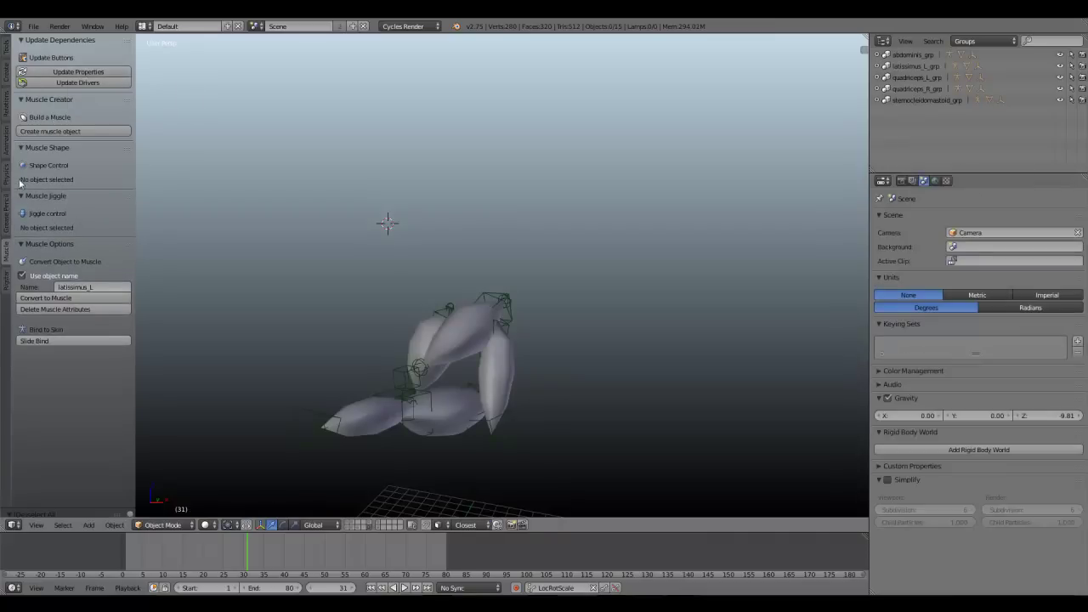
{"action": "right_click", "coordinate": [497, 383]}
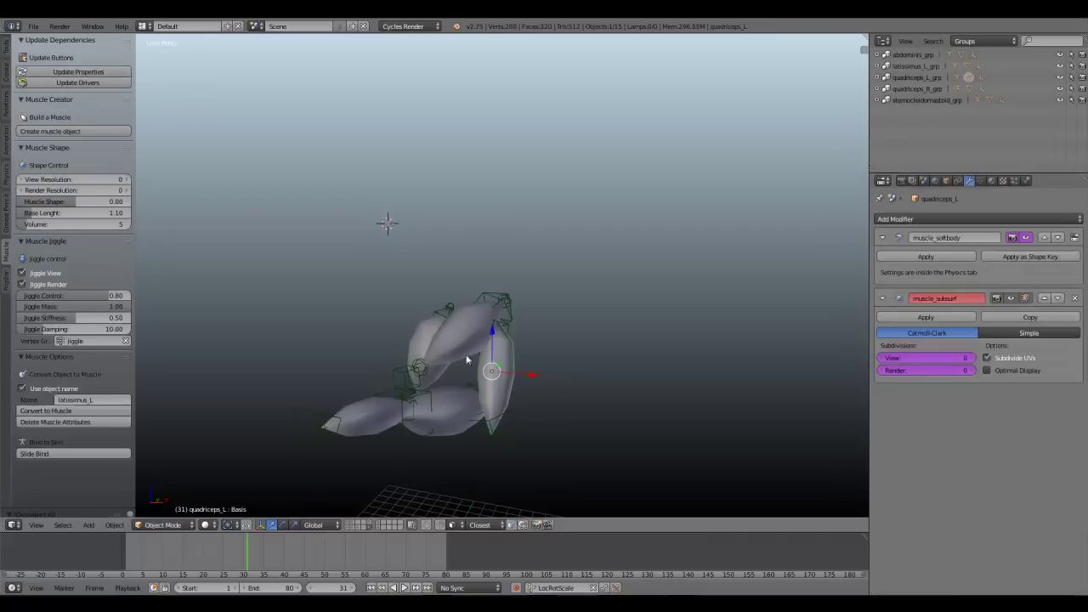
{"action": "right_click", "coordinate": [463, 336]}
{"action": "right_click", "coordinate": [426, 333]}
{"action": "right_click", "coordinate": [376, 411]}
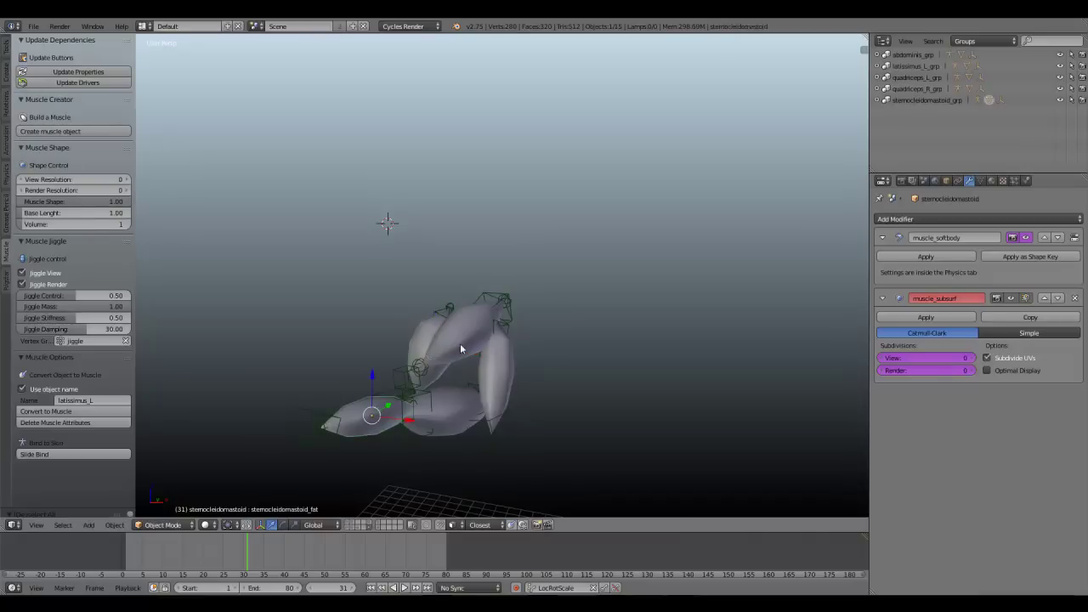
Collapse the Muscle Jiggle settings and compare the shape settings of latissimus_L, sternocleidomastoid and abdominis.
{"action": "middle_click_drag", "start_coordinate": [460, 349], "coordinate": [452, 323]}
{"action": "scroll", "coordinate": [466, 329], "scroll_direction": "up", "scroll_amount": 2}
{"action": "right_click", "coordinate": [432, 313]}
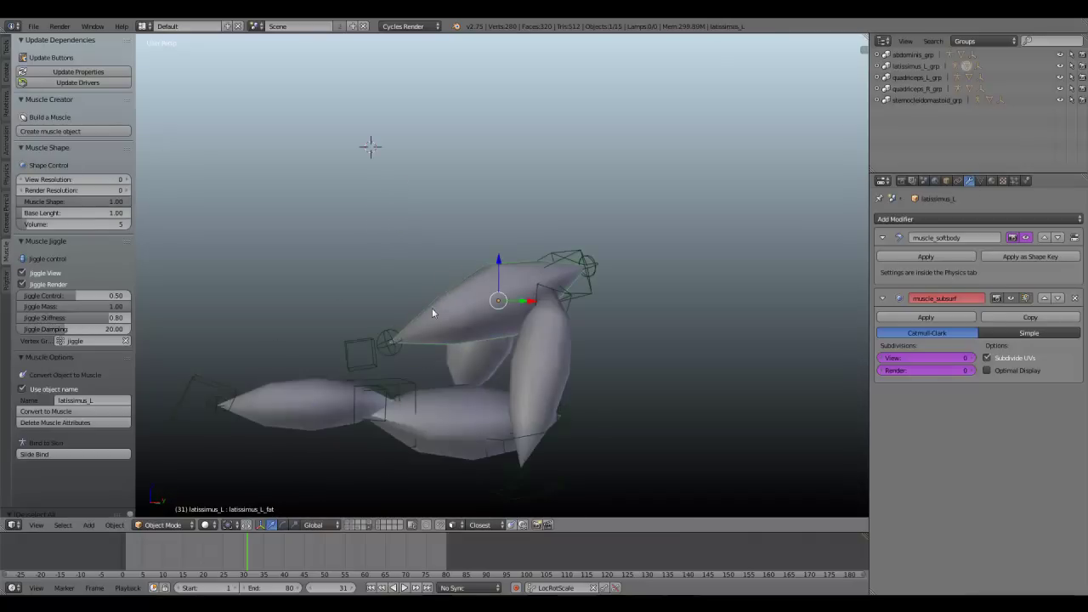
{"action": "left_click", "coordinate": [66, 238]}
{"action": "right_click", "coordinate": [443, 320]}
{"action": "right_click", "coordinate": [295, 387]}
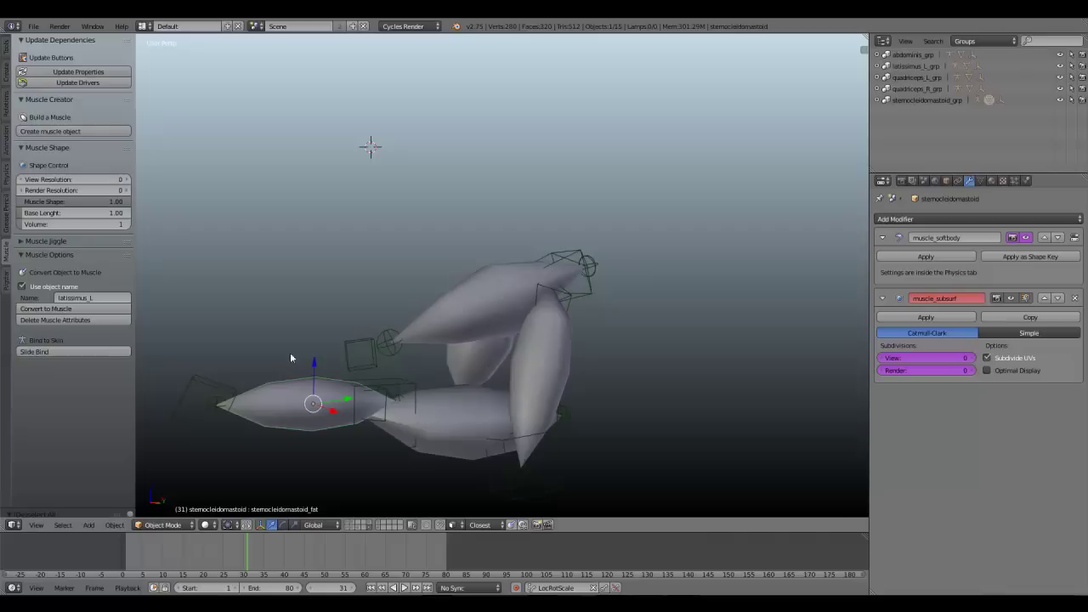
{"action": "right_click", "coordinate": [489, 420]}
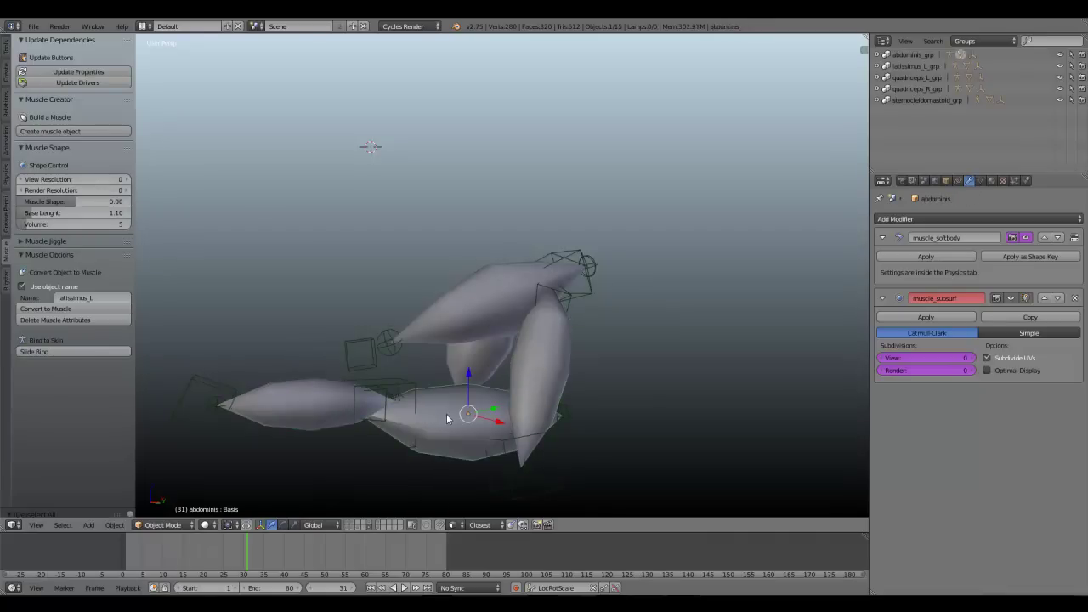
Expand the Muscle Jiggle settings again to view the abdominis values, and deselect the muscle.
{"action": "left_click", "coordinate": [84, 241]}
{"action": "middle_click_drag", "start_coordinate": [483, 307], "coordinate": [306, 294]}
{"action": "key", "text": "a"}
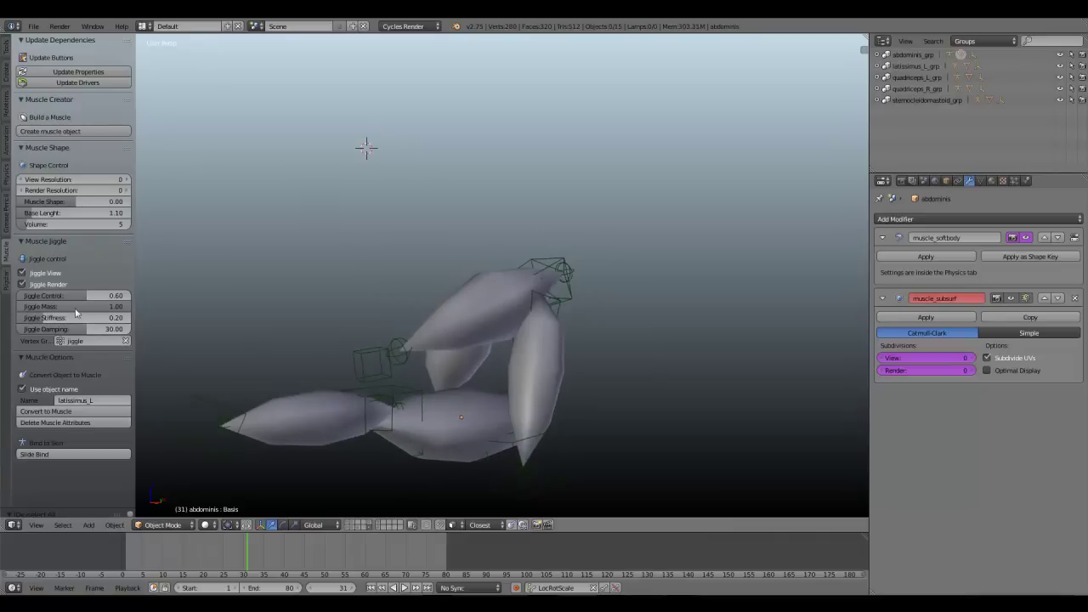
Play the muscle animation again from different viewpoints, stopping at frame 35.
{"action": "middle_click_drag", "start_coordinate": [376, 289], "coordinate": [414, 315]}
{"action": "key", "text": "alt+a"}
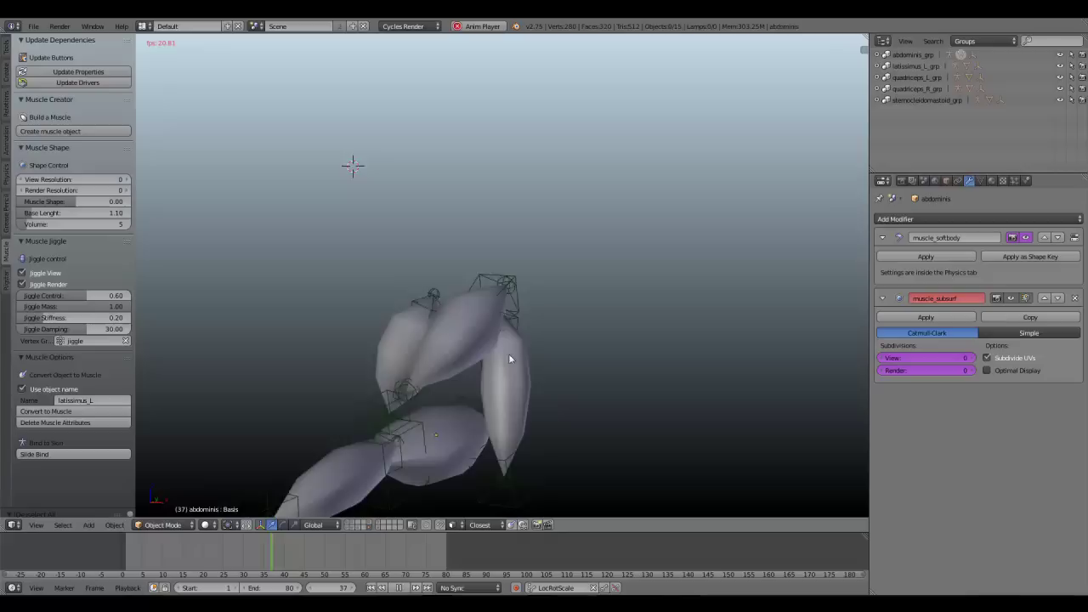
{"action": "middle_click_drag", "start_coordinate": [509, 353], "coordinate": [467, 336]}
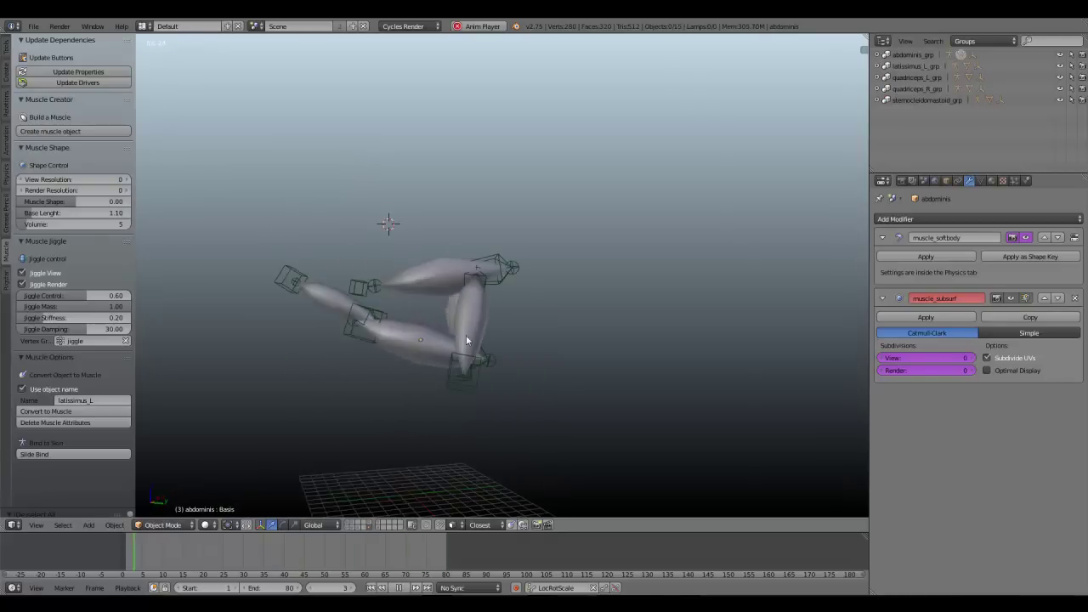
{"action": "key", "text": "alt+a"}
Examine the muscles up close at frame 35 and select latissimus_L to display its shape and jiggle settings.
{"action": "scroll", "coordinate": [425, 315], "scroll_direction": "up", "scroll_amount": 3}
{"action": "key", "text": "a"}
{"action": "middle_click_drag", "start_coordinate": [387, 357], "coordinate": [416, 303]}
{"action": "key", "text": "a"}
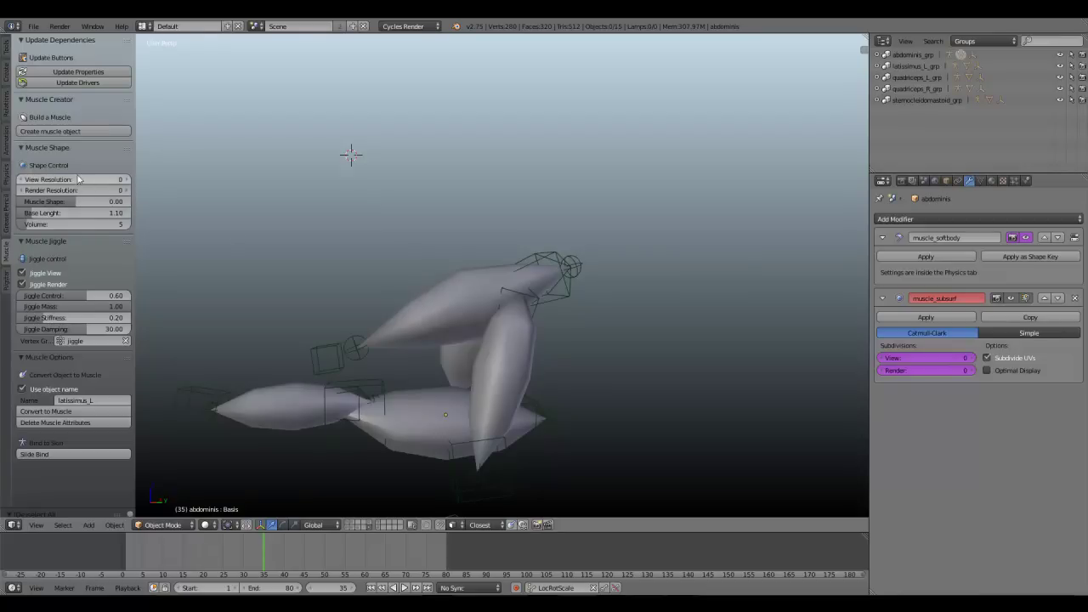
{"action": "middle_click_drag", "start_coordinate": [312, 255], "coordinate": [327, 255]}
{"action": "middle_click_drag", "start_coordinate": [469, 326], "coordinate": [453, 299]}
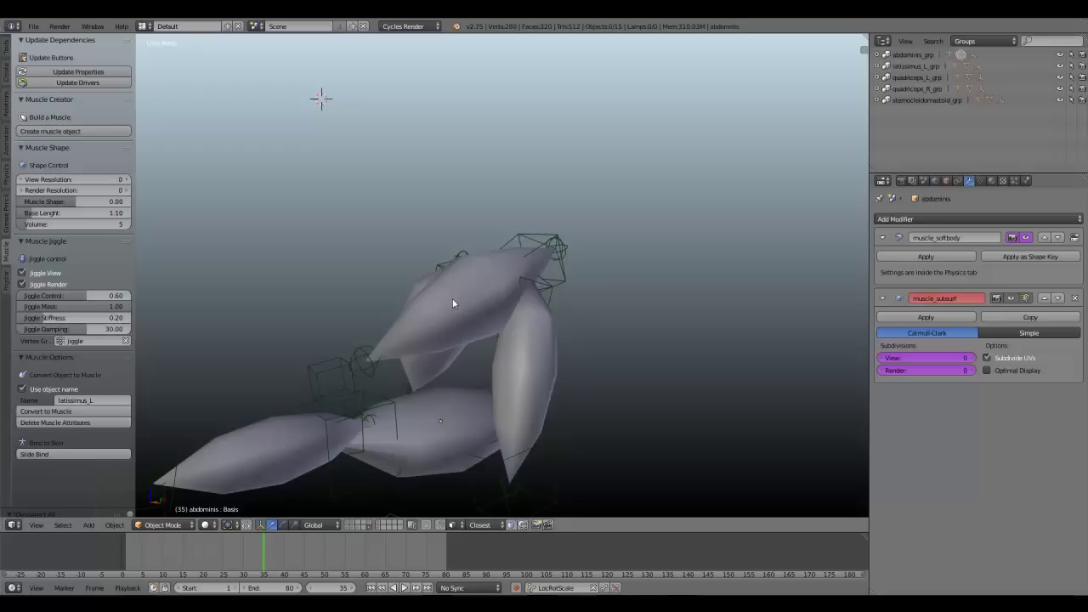
{"action": "right_click", "coordinate": [453, 298]}
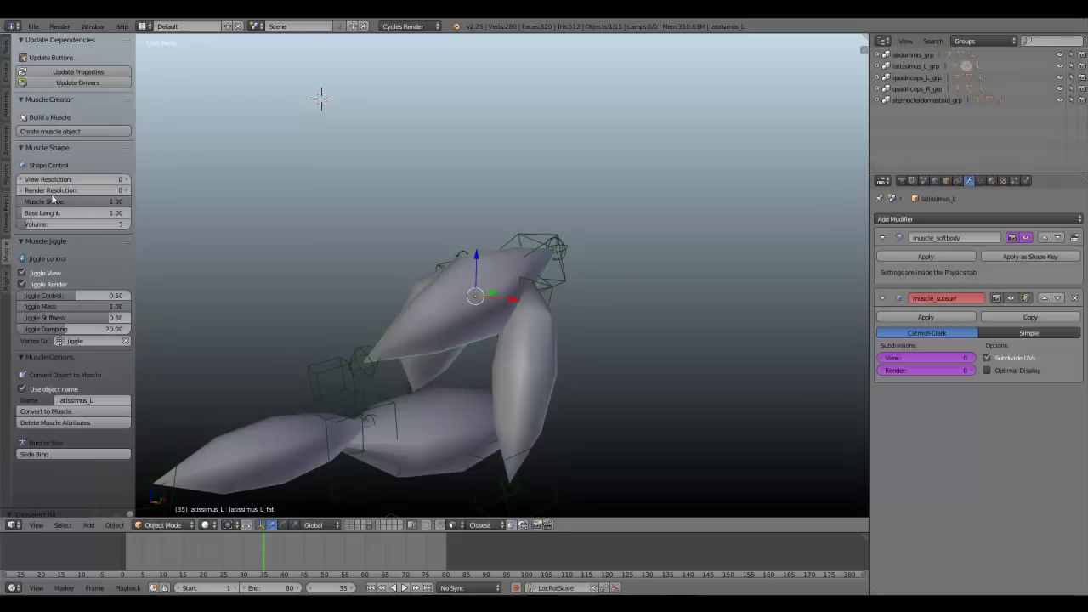
Deselect latissimus_L and play the muscle animation from changing viewpoints, stopping at frame 43.
{"action": "key", "text": "a"}
{"action": "mouse_move", "coordinate": [440, 311]}
{"action": "middle_mouse_down"}
{"action": "mouse_move", "coordinate": [402, 287]}
{"action": "mouse_move", "coordinate": [440, 302]}
{"action": "middle_mouse_up"}
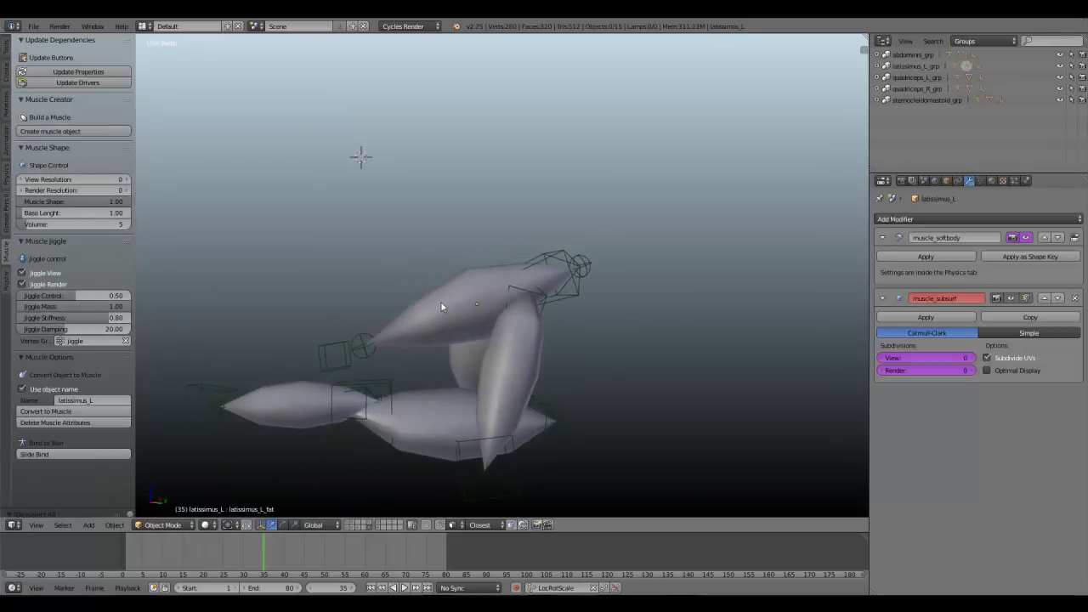
{"action": "key", "text": "alt+a"}
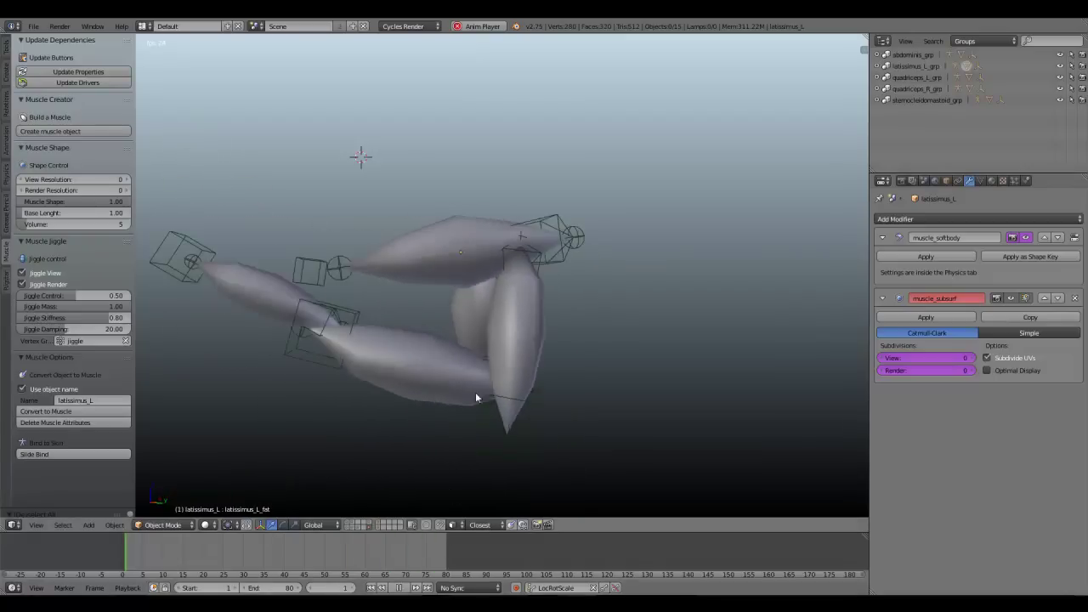
{"action": "middle_click_drag", "start_coordinate": [475, 392], "coordinate": [396, 344]}
{"action": "key", "text": "alt+a"}
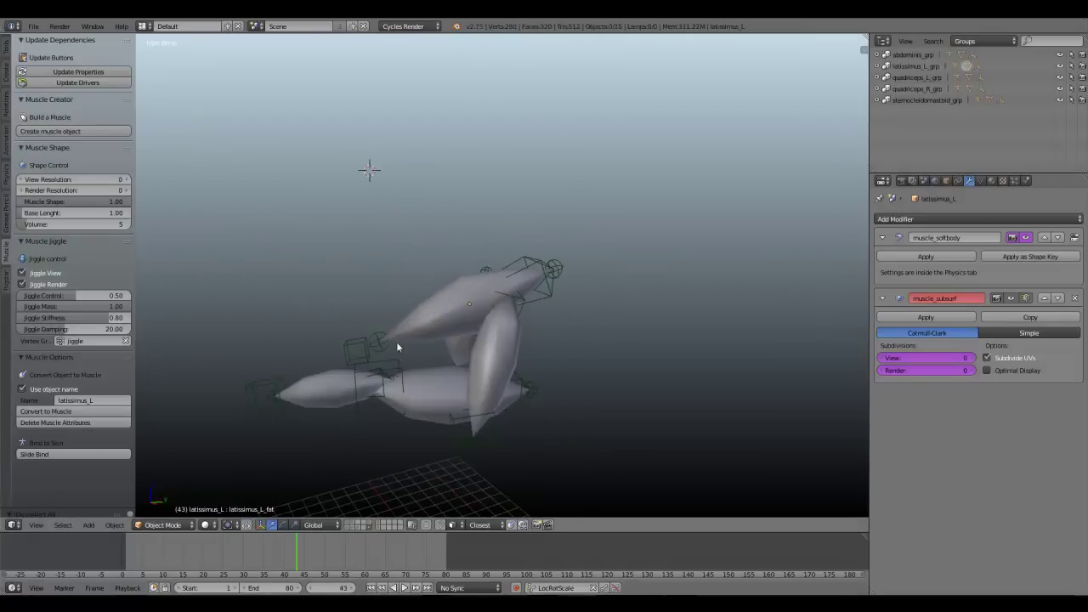
{"action": "key", "text": "a"}
{"action": "key", "text": "a"}
{"action": "scroll", "coordinate": [491, 344], "scroll_direction": "up", "scroll_amount": 2}
{"action": "middle_click_drag", "start_coordinate": [478, 369], "coordinate": [489, 334], "text": "shift"}
{"action": "right_click", "coordinate": [448, 294]}
{"action": "middle_click_drag", "start_coordinate": [379, 321], "coordinate": [357, 352], "text": "shift"}
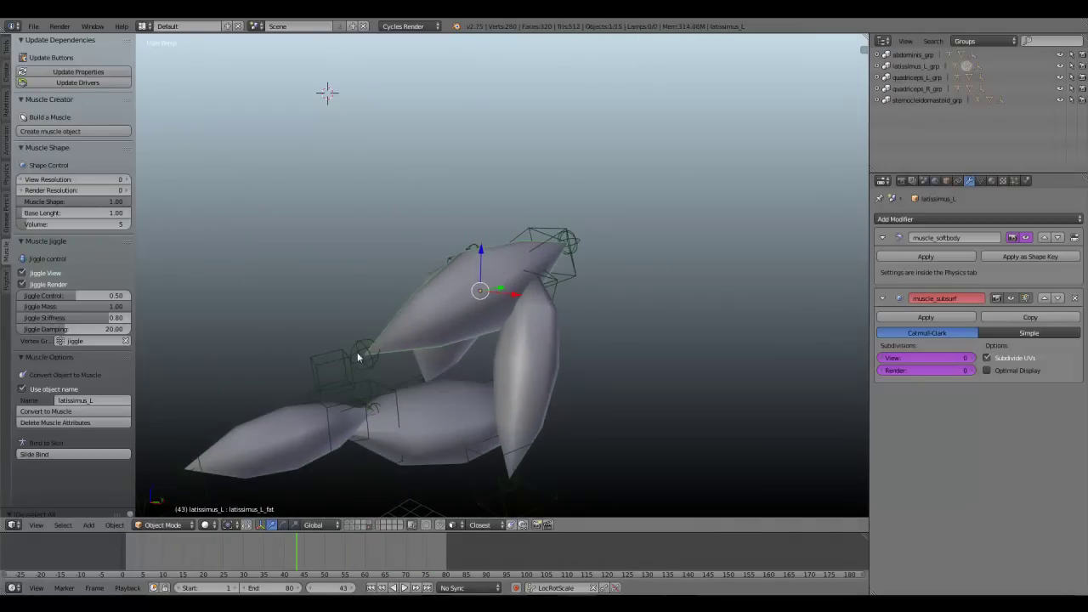
{"action": "right_click", "coordinate": [268, 415], "text": "shift"}
{"action": "right_click", "coordinate": [528, 366], "text": "shift"}
{"action": "middle_click_drag", "start_coordinate": [527, 365], "coordinate": [427, 304]}
{"action": "middle_click_drag", "start_coordinate": [508, 300], "coordinate": [425, 328]}
{"action": "key", "text": "a"}
Select all five muscles, ending with quadriceps_L, and update their drivers.
{"action": "right_click", "coordinate": [436, 395]}
{"action": "right_click", "coordinate": [327, 393], "text": "shift"}
{"action": "middle_click_drag", "start_coordinate": [299, 324], "coordinate": [363, 299]}
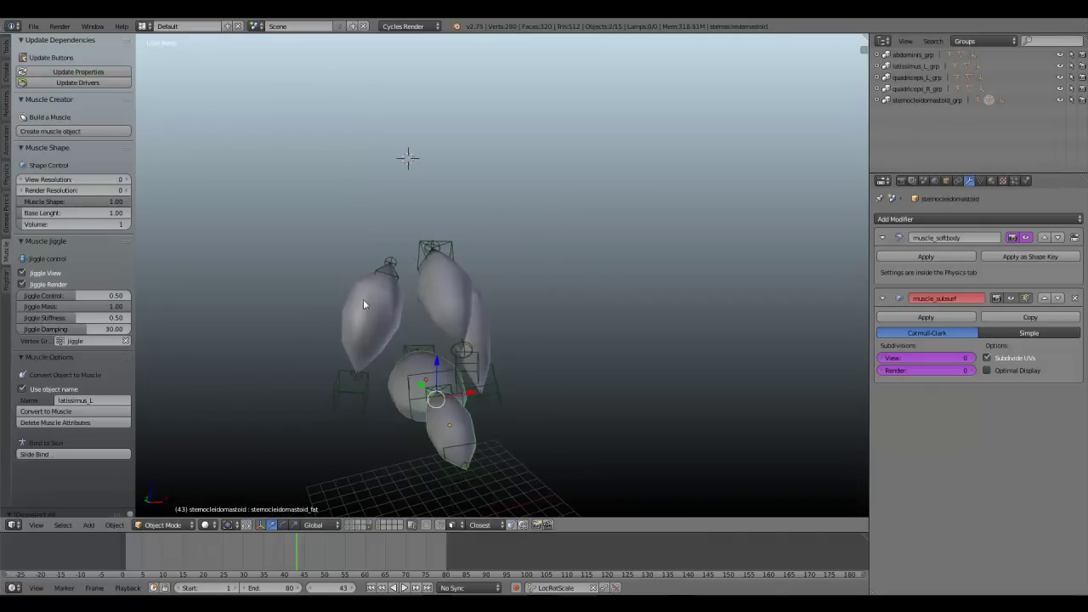
{"action": "right_click", "coordinate": [364, 301], "text": "shift"}
{"action": "right_click", "coordinate": [445, 299], "text": "shift"}
{"action": "right_click", "coordinate": [484, 342], "text": "shift"}
{"action": "middle_click_drag", "start_coordinate": [566, 296], "coordinate": [358, 370]}
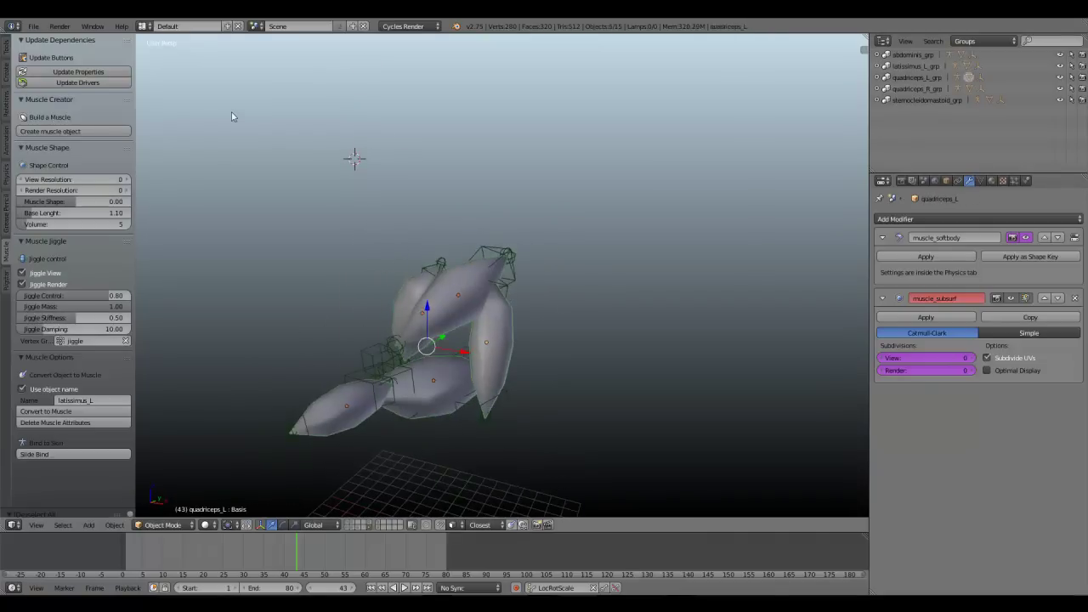
{"action": "left_click", "coordinate": [70, 82]}
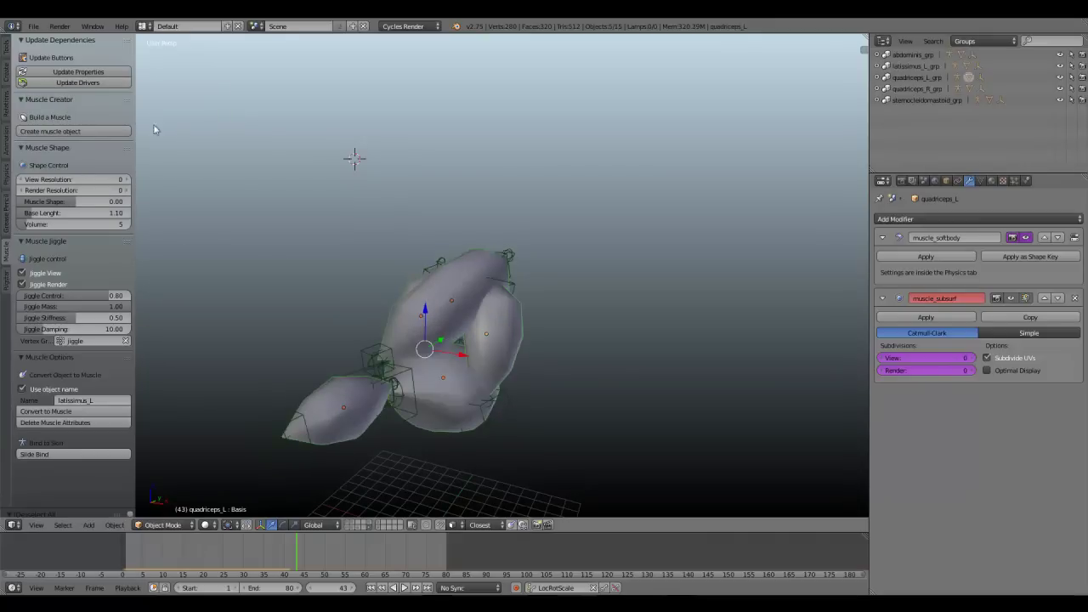
Play the muscle animation with the updated drivers, select quadriceps_L during playback, and stop at frame 44.
{"action": "key", "text": "alt+a"}
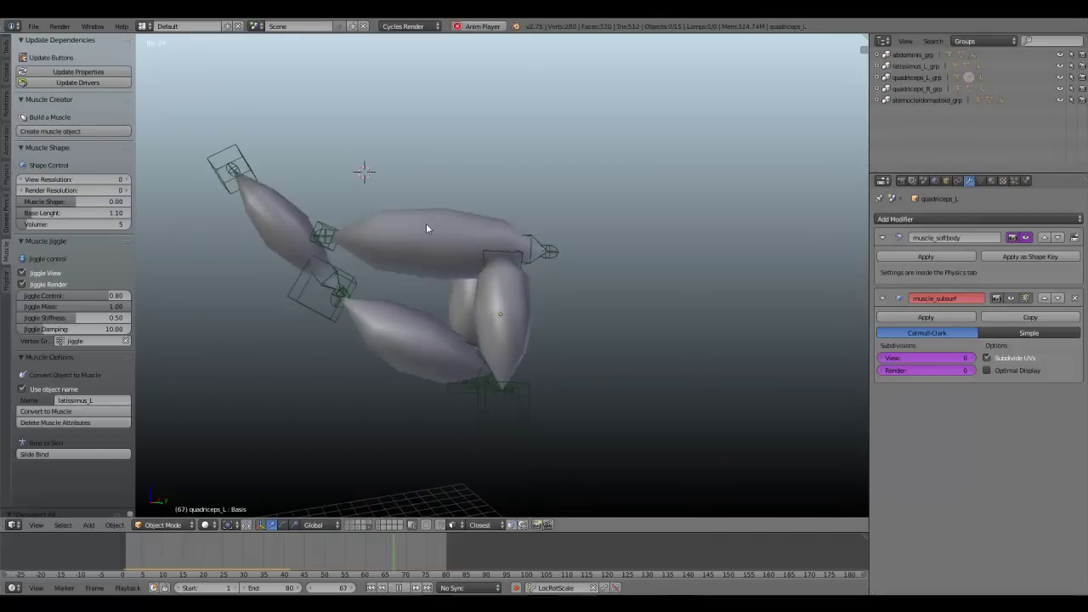
{"action": "right_click", "coordinate": [495, 351]}
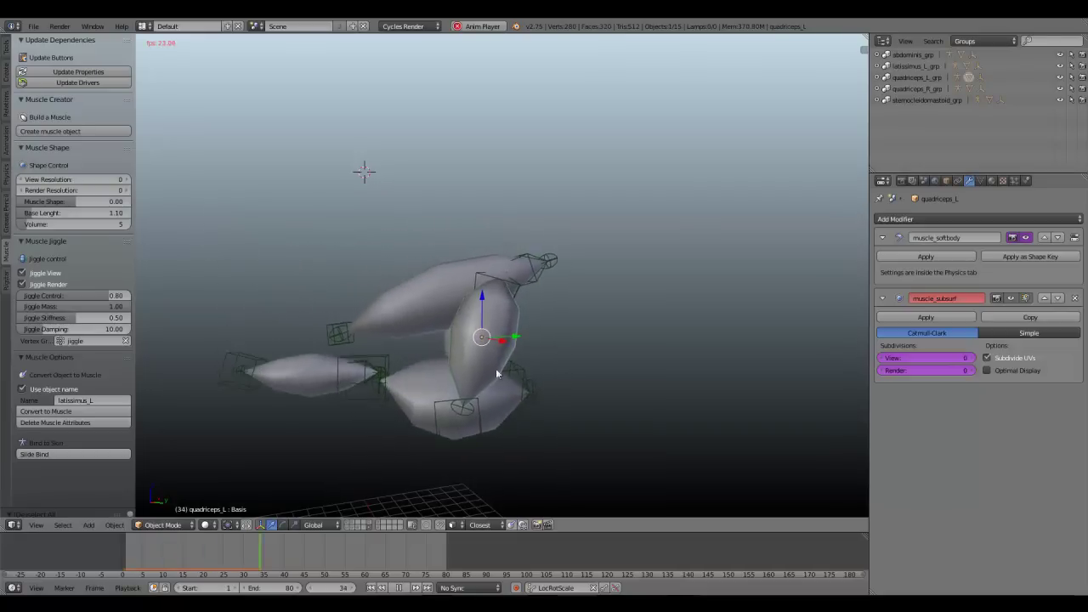
{"action": "key", "text": "alt+a"}
Try moving quadriceps_L_stretch_ctrl to test how the quadriceps muscle stretches.
{"action": "right_click", "coordinate": [483, 424]}
{"action": "key", "text": "g"}
{"action": "right_click", "coordinate": [479, 428]}
{"action": "right_click", "coordinate": [478, 434]}
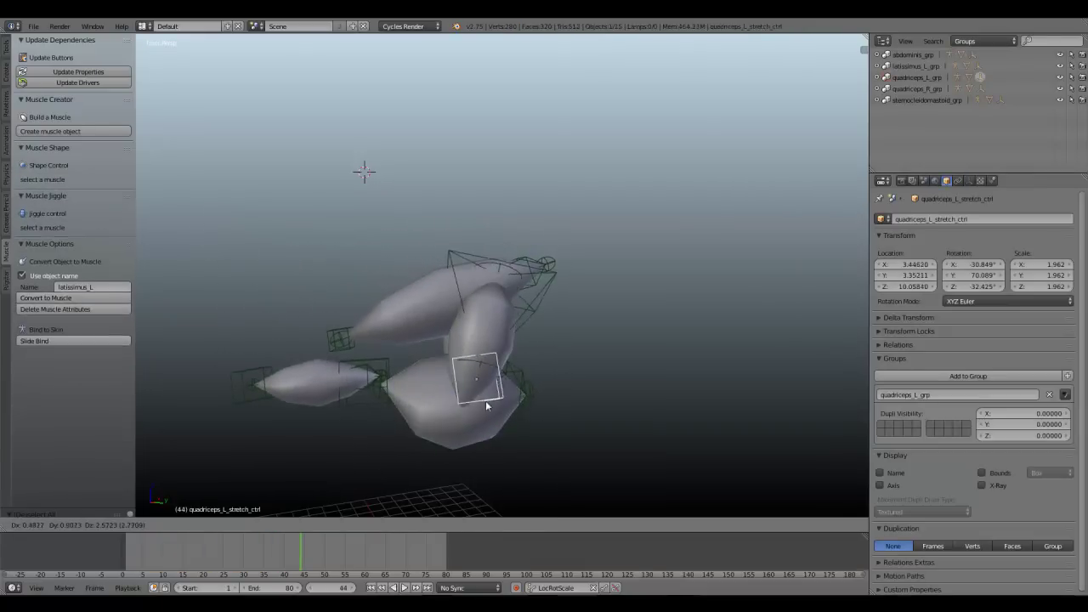
Show the spinosaurus body layer and play its animation from several viewpoints, stopping at frame 23.
{"action": "key", "text": "alt+a"}
{"action": "scroll", "coordinate": [524, 380], "scroll_direction": "down", "scroll_amount": 3}
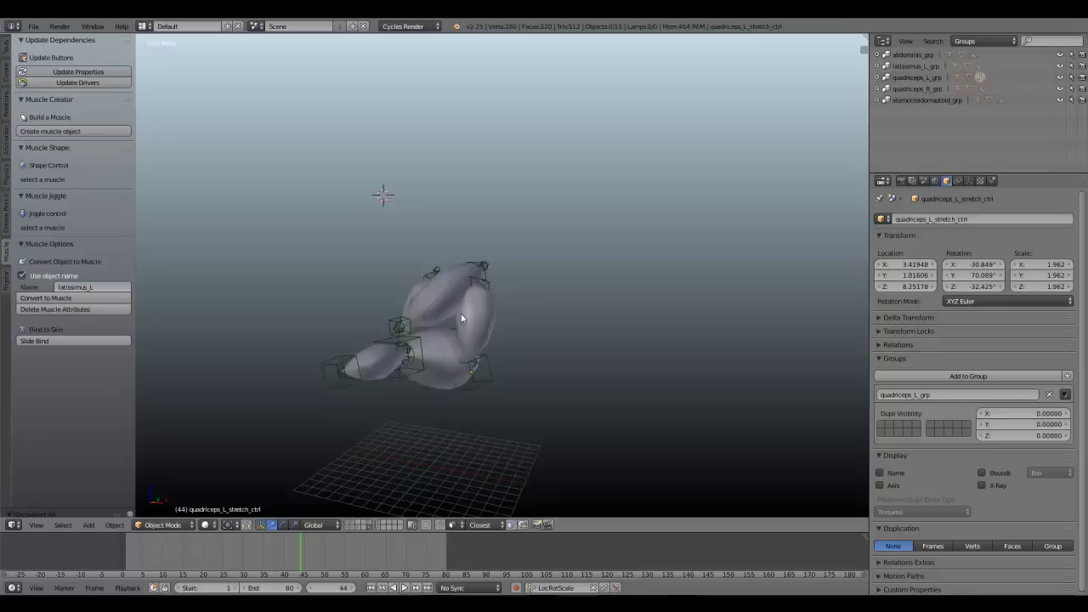
{"action": "left_click", "coordinate": [350, 523]}
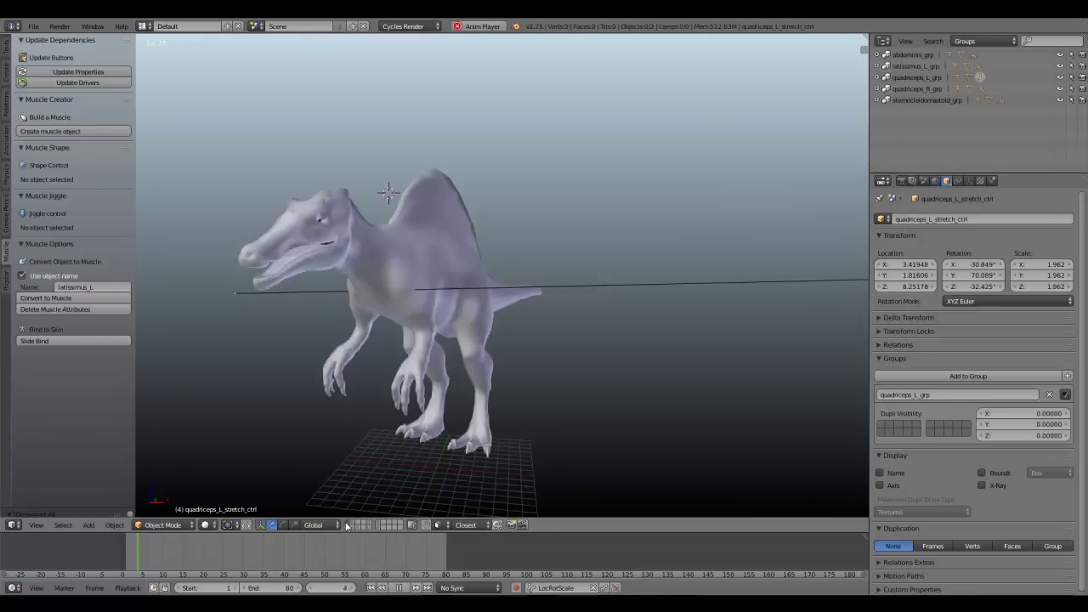
{"action": "scroll", "coordinate": [506, 326], "scroll_direction": "down", "scroll_amount": 2}
{"action": "middle_click_drag", "start_coordinate": [506, 326], "coordinate": [438, 299]}
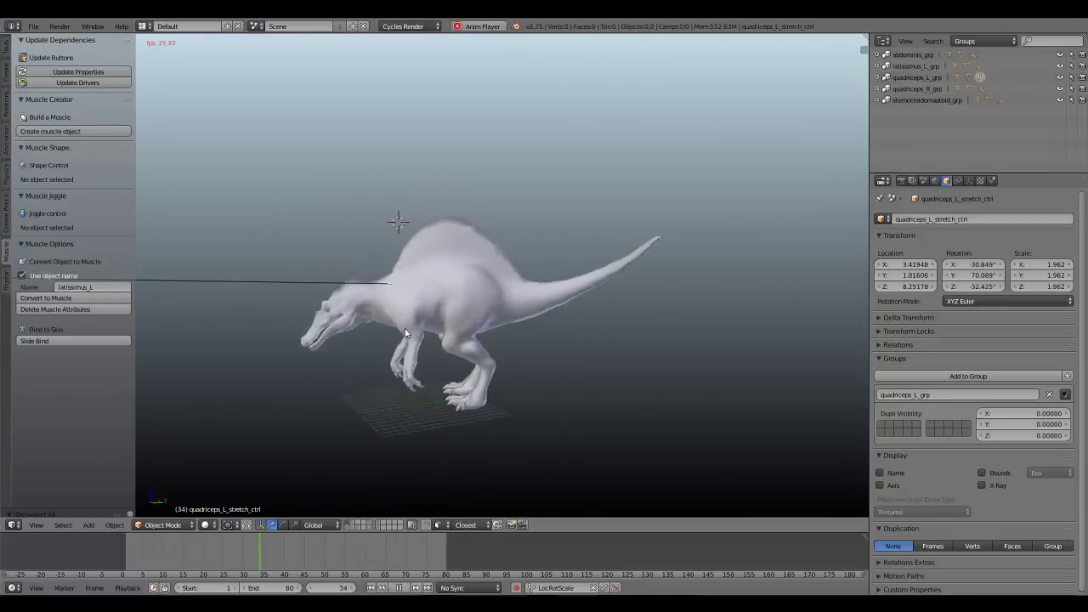
{"action": "scroll", "coordinate": [467, 357], "scroll_direction": "up", "scroll_amount": 4}
{"action": "middle_click_drag", "start_coordinate": [505, 387], "coordinate": [157, 273]}
{"action": "key", "text": "alt+a"}
Play the spinosaurus animation again from other viewpoints, stop at frame 59, and deselect everything.
{"action": "scroll", "coordinate": [429, 281], "scroll_direction": "down", "scroll_amount": 2}
{"action": "key", "text": "a"}
{"action": "key", "text": "a"}
{"action": "middle_click_drag", "start_coordinate": [418, 272], "coordinate": [226, 393]}
{"action": "scroll", "coordinate": [415, 360], "scroll_direction": "up", "scroll_amount": 3}
{"action": "scroll", "coordinate": [374, 272], "scroll_direction": "down", "scroll_amount": 2}
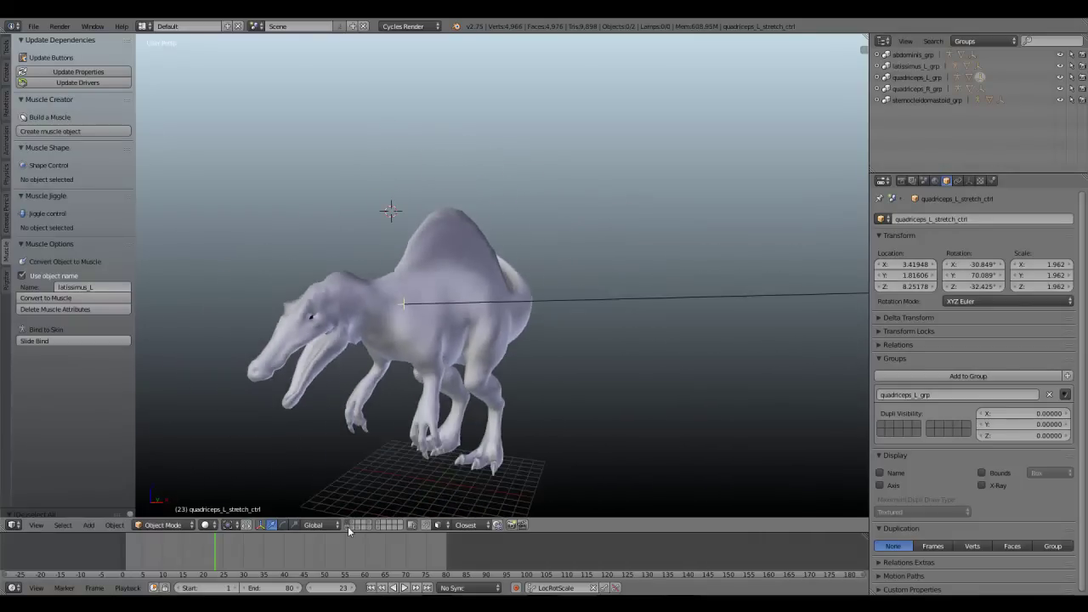
{"action": "key", "text": "alt+a"}
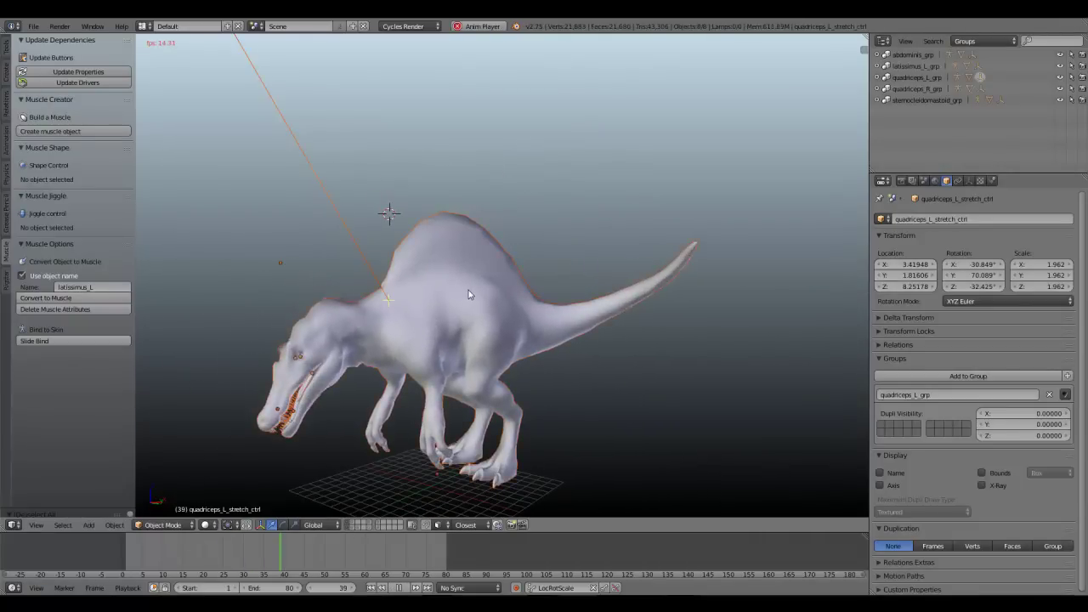
{"action": "key", "text": "alt+a"}
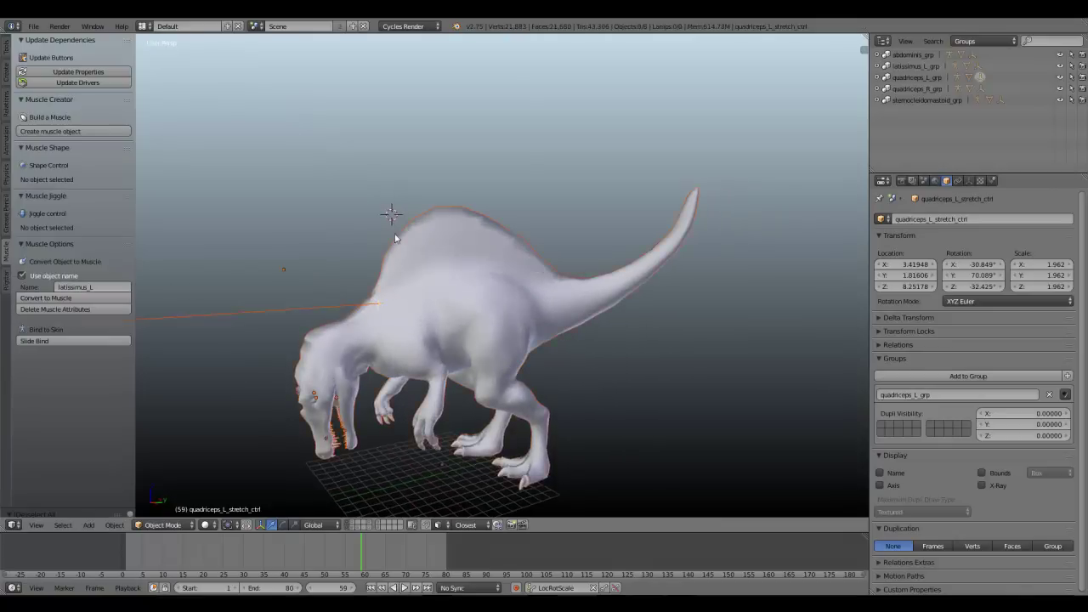
{"action": "key", "text": "a"}
Examine the body at frame 59 and select the spinosaurus mesh to display its modifiers.
{"action": "scroll", "coordinate": [419, 216], "scroll_direction": "up", "scroll_amount": 1}
{"action": "scroll", "coordinate": [413, 236], "scroll_direction": "down", "scroll_amount": 1}
{"action": "middle_click_drag", "start_coordinate": [421, 216], "coordinate": [398, 271]}
{"action": "scroll", "coordinate": [414, 235], "scroll_direction": "down", "scroll_amount": 1}
{"action": "scroll", "coordinate": [450, 245], "scroll_direction": "up", "scroll_amount": 2}
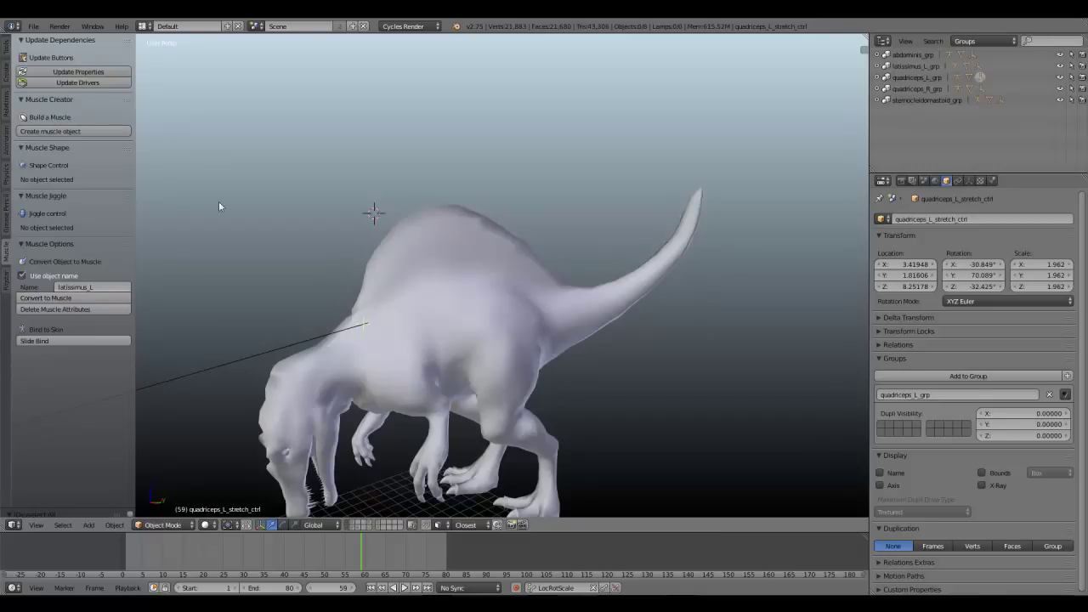
{"action": "middle_click_drag", "start_coordinate": [402, 266], "coordinate": [314, 290]}
{"action": "right_click", "coordinate": [314, 290]}
{"action": "scroll", "coordinate": [473, 260], "scroll_direction": "down", "scroll_amount": 2}
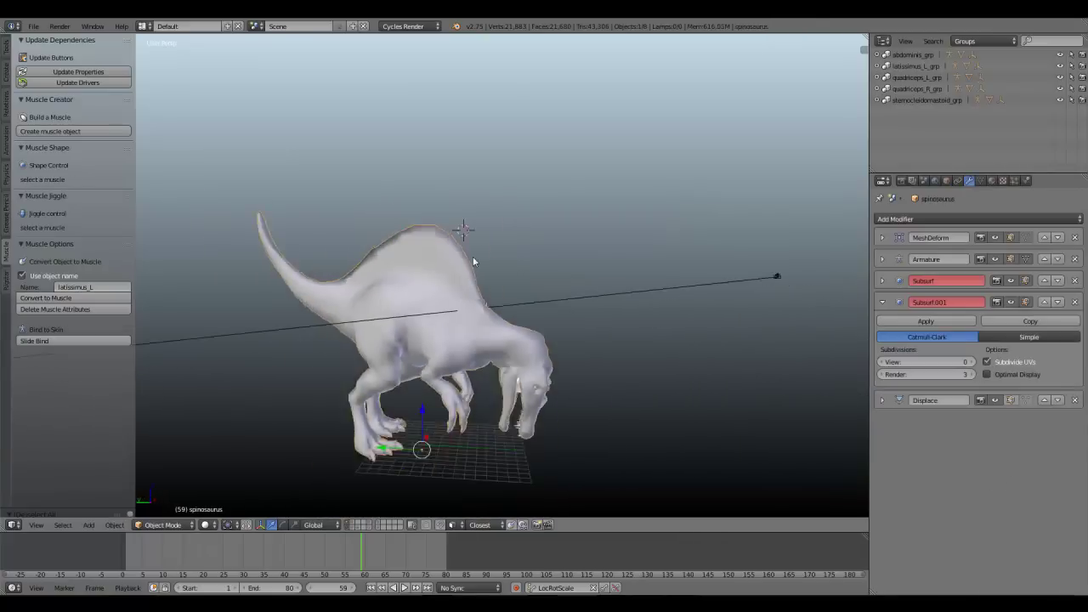
Play the animation with the spinosaurus mesh selected, stop at frame 71, and deselect the mesh.
{"action": "middle_click_drag", "start_coordinate": [473, 260], "coordinate": [439, 335]}
{"action": "key", "text": "alt+a"}
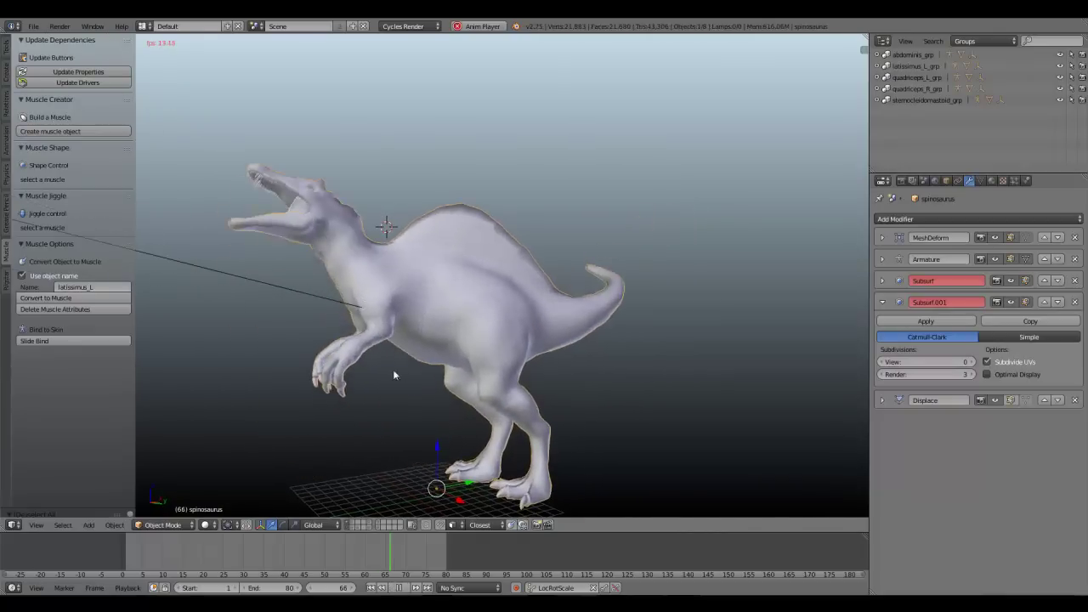
{"action": "key", "text": "alt+a"}
{"action": "key", "text": "a"}
{"action": "middle_click_drag", "start_coordinate": [447, 283], "coordinate": [480, 327]}
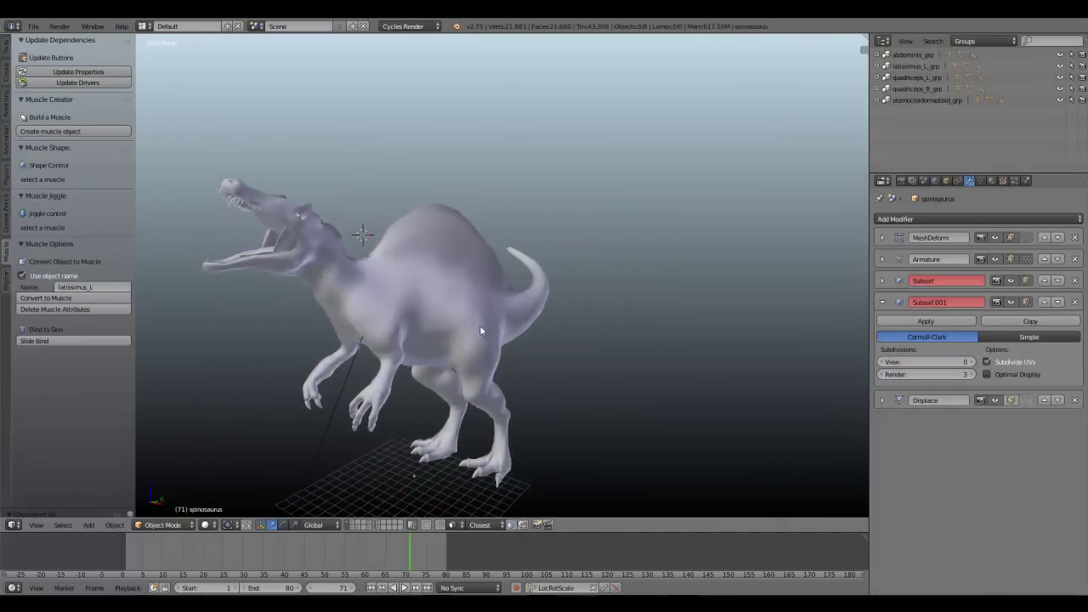
View the spinosaurus through the camera and set the viewport shading to Rendered.
{"action": "key", "text": "KP_0"}
{"action": "scroll", "coordinate": [471, 358], "scroll_direction": "down", "scroll_amount": 2}
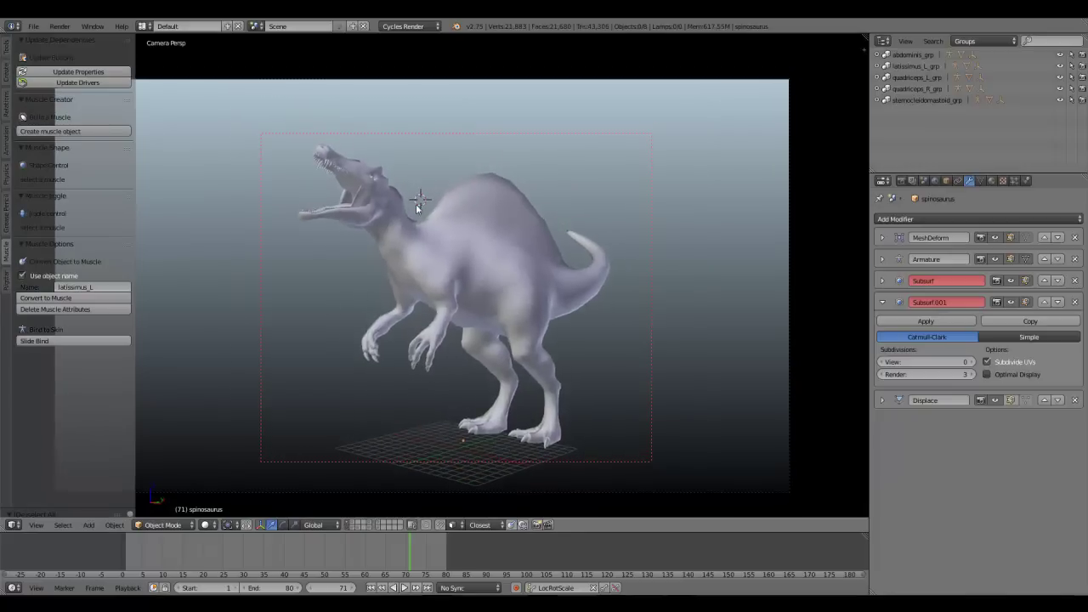
{"action": "scroll", "coordinate": [417, 208], "scroll_direction": "up", "scroll_amount": 1}
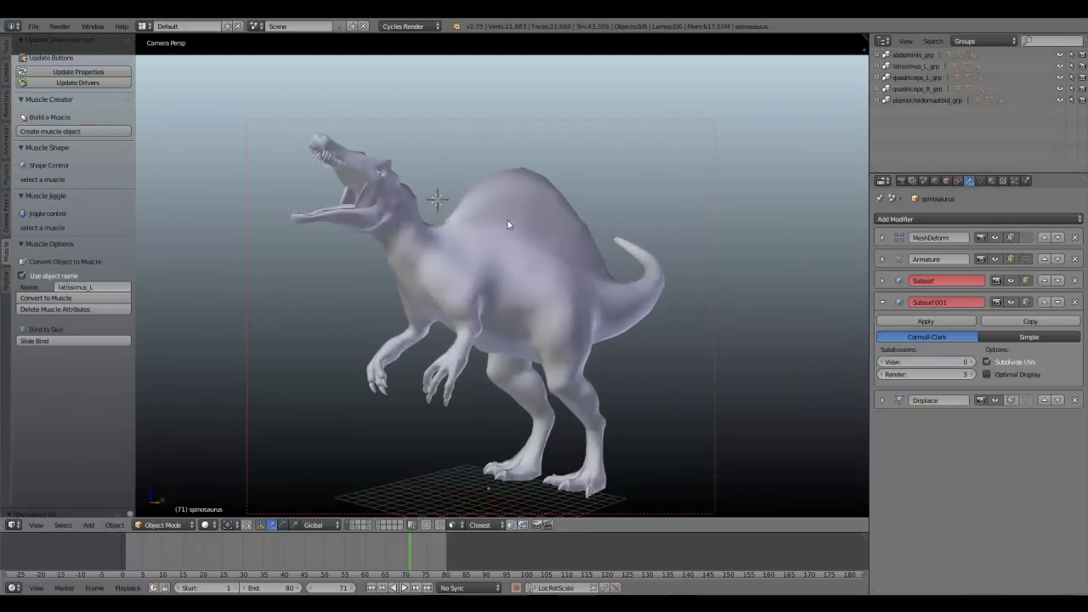
{"action": "left_click", "coordinate": [207, 525]}
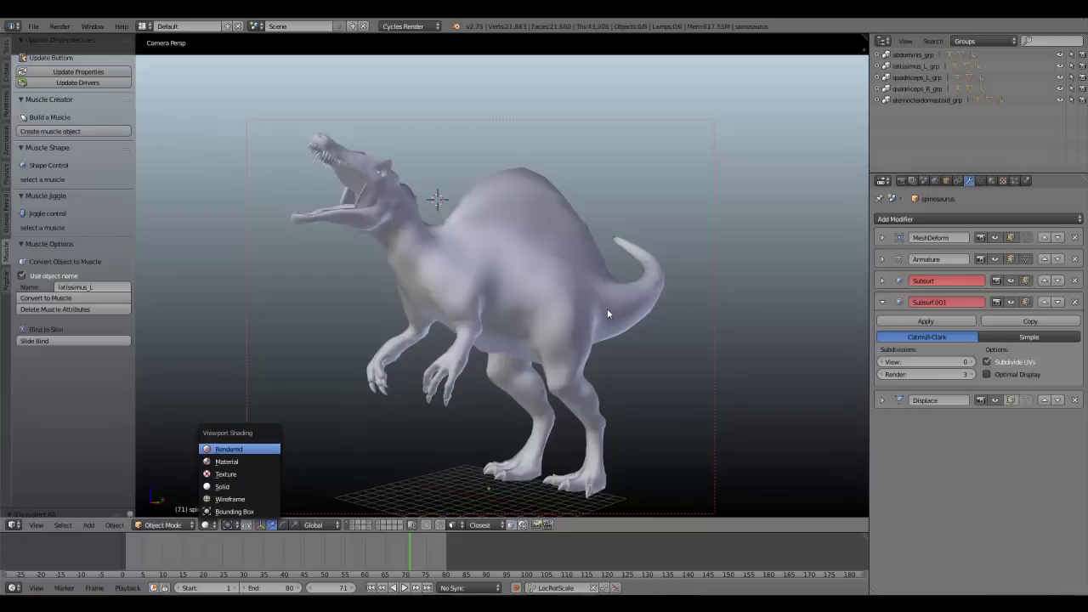
{"action": "key", "text": "Return"}
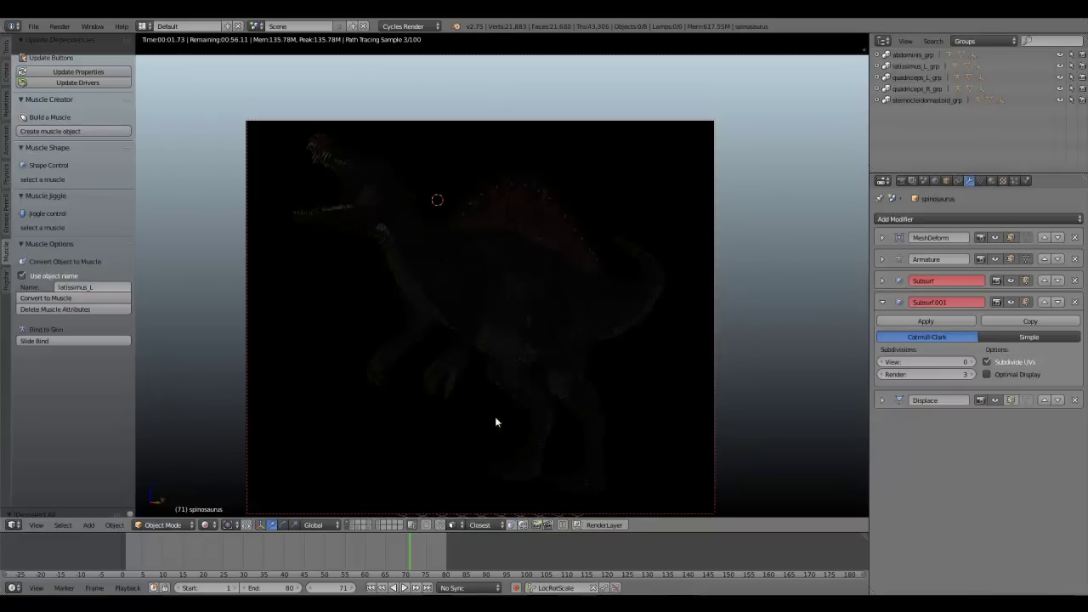
Add the lamp and floor layers to the visible layers and examine the rendered spinosaurus.
{"action": "left_click", "coordinate": [353, 524], "text": "shift"}
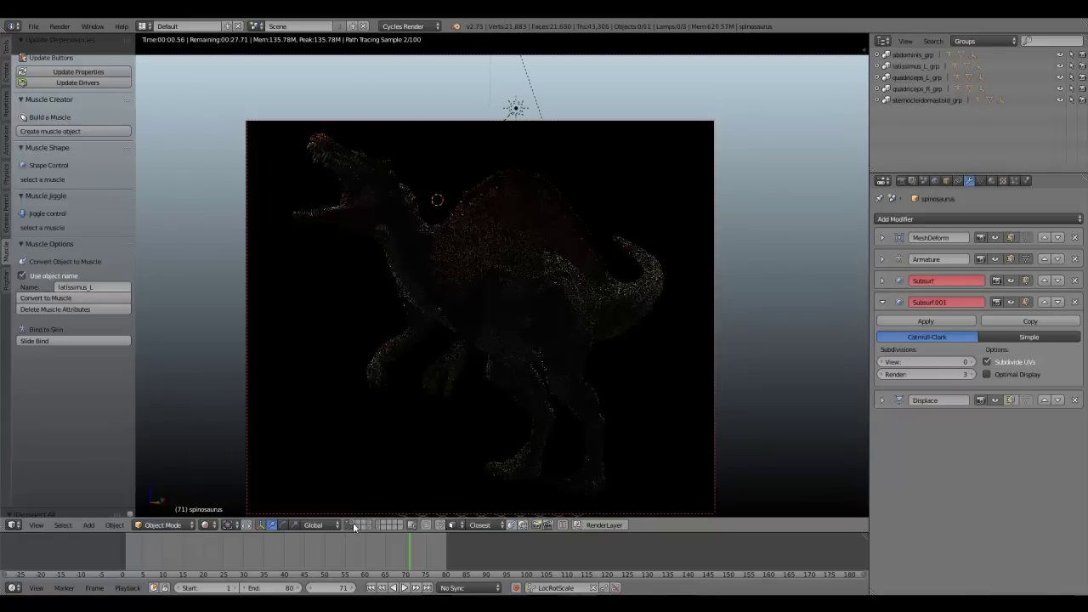
{"action": "left_click", "coordinate": [358, 527], "text": "shift"}
{"action": "left_click", "coordinate": [357, 526], "text": "shift"}
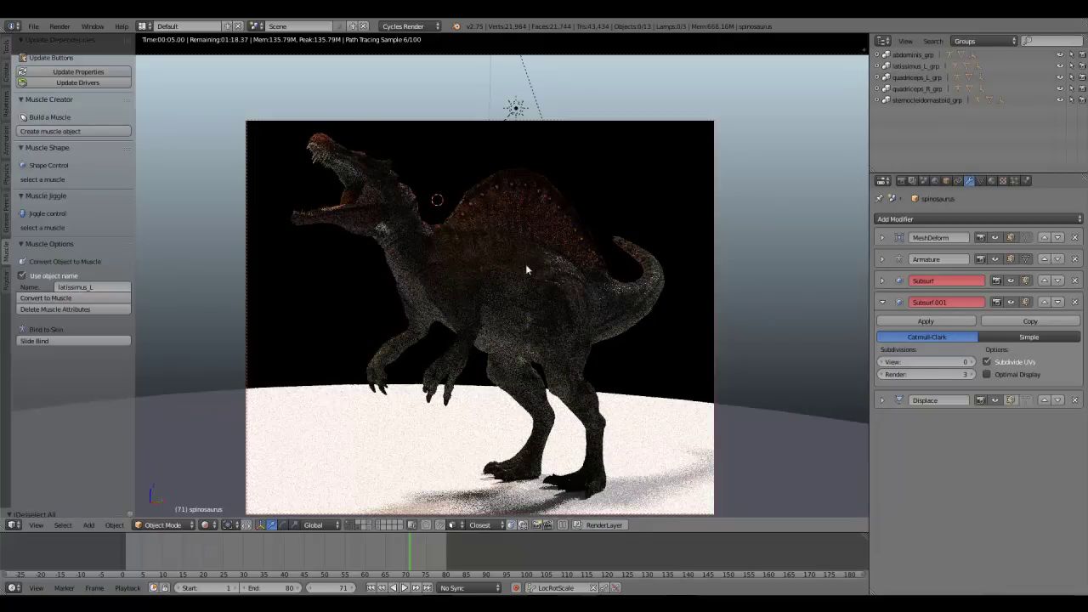
{"action": "scroll", "coordinate": [526, 270], "scroll_direction": "down", "scroll_amount": 2}
{"action": "scroll", "coordinate": [510, 247], "scroll_direction": "up", "scroll_amount": 3}
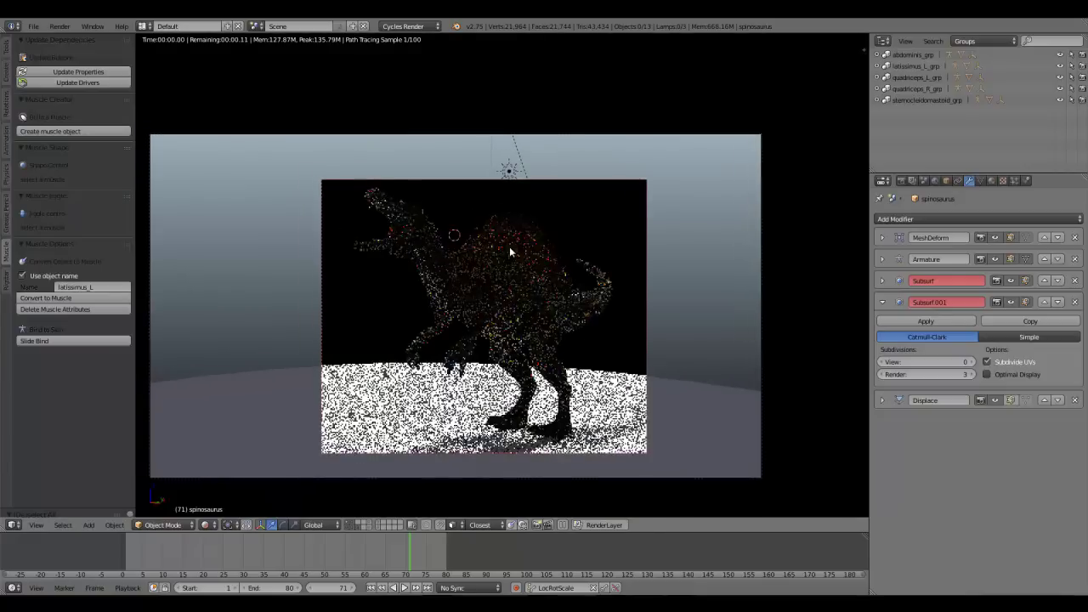
{"action": "middle_click_drag", "start_coordinate": [577, 271], "coordinate": [587, 267], "text": "shift"}
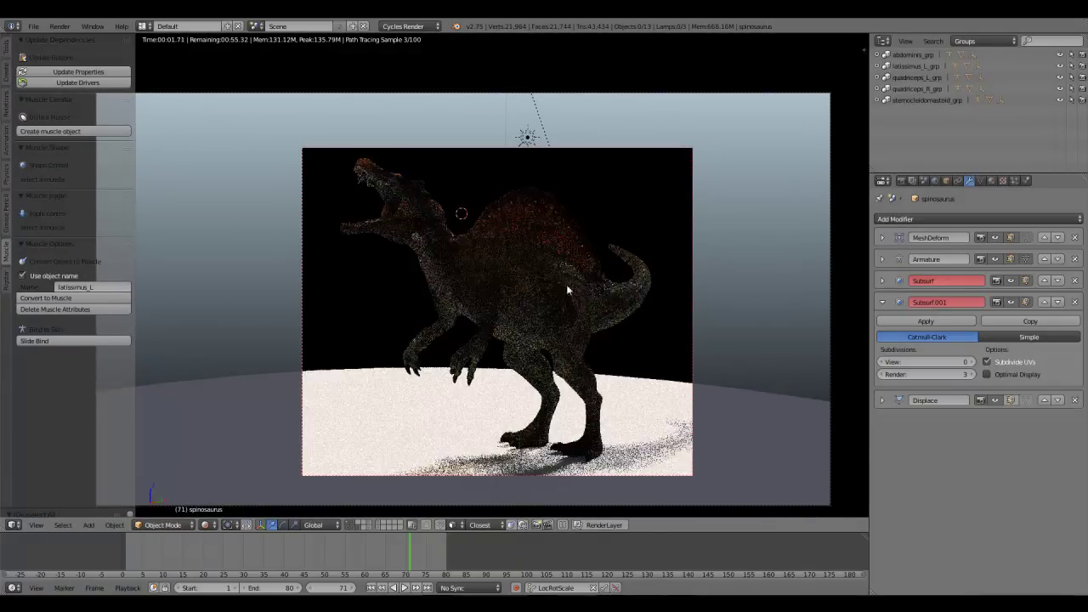
Hide the floor layer again and frame the rendered spinosaurus more closely.
{"action": "left_click", "coordinate": [357, 526]}
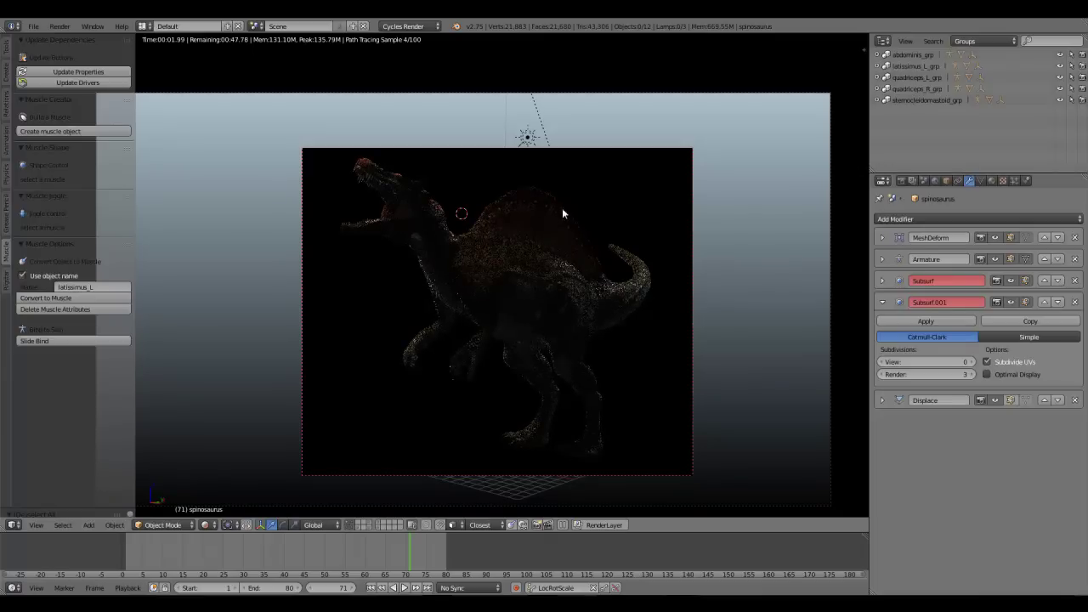
{"action": "scroll", "coordinate": [569, 223], "scroll_direction": "up", "scroll_amount": 1}
{"action": "middle_click_drag", "start_coordinate": [582, 245], "coordinate": [542, 235], "text": "shift"}
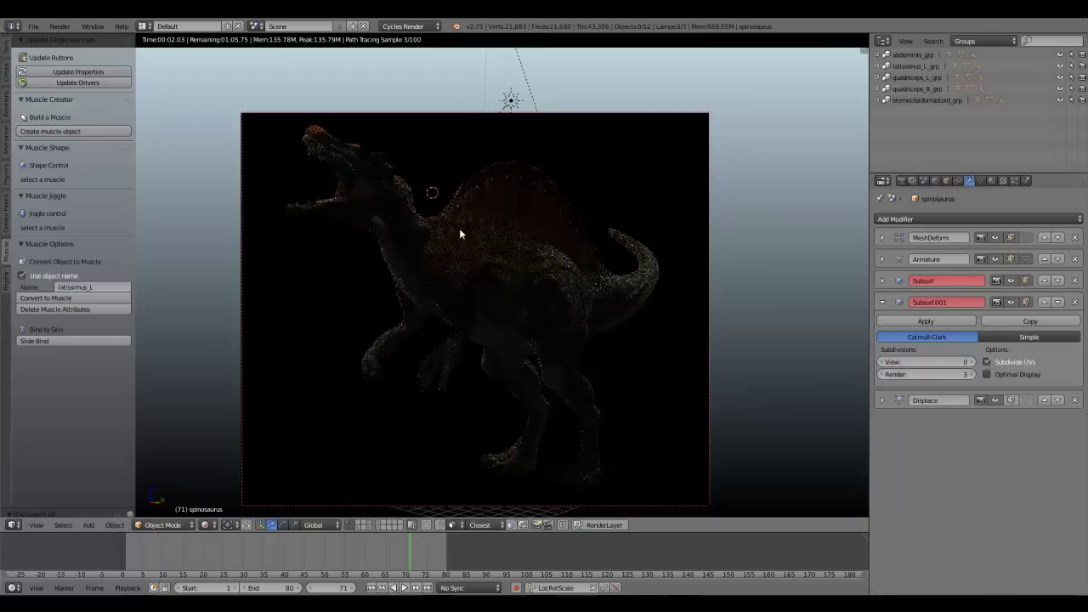
Place the 3D cursor at the upper-right corner of the rendered area and view the Slide Bind description.
{"action": "left_click", "coordinate": [728, 191]}
{"action": "left_click", "coordinate": [710, 113]}
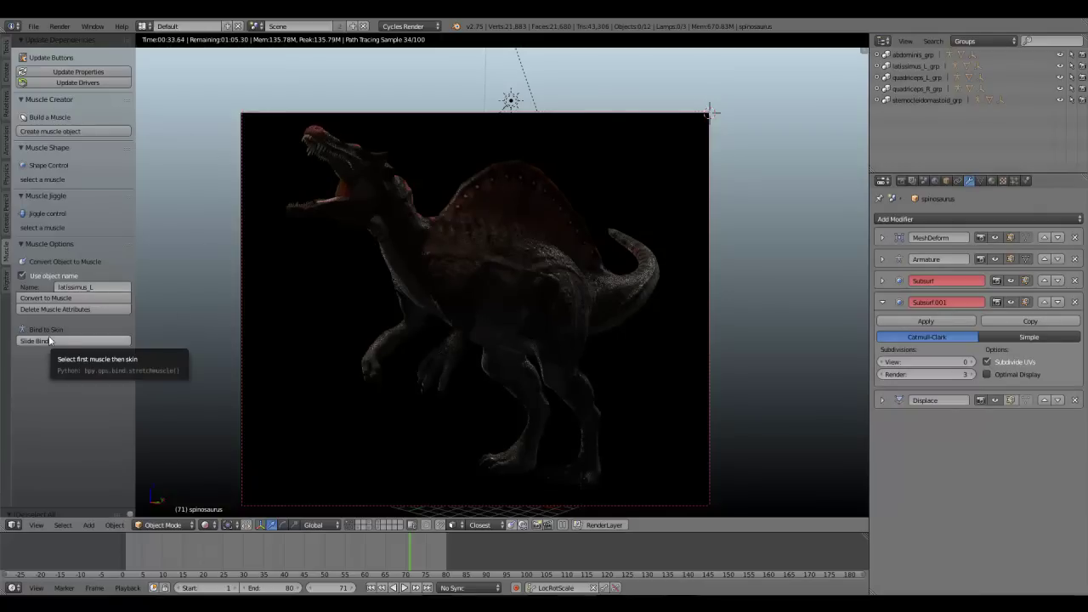
{"action": "left_click", "coordinate": [45, 340]}
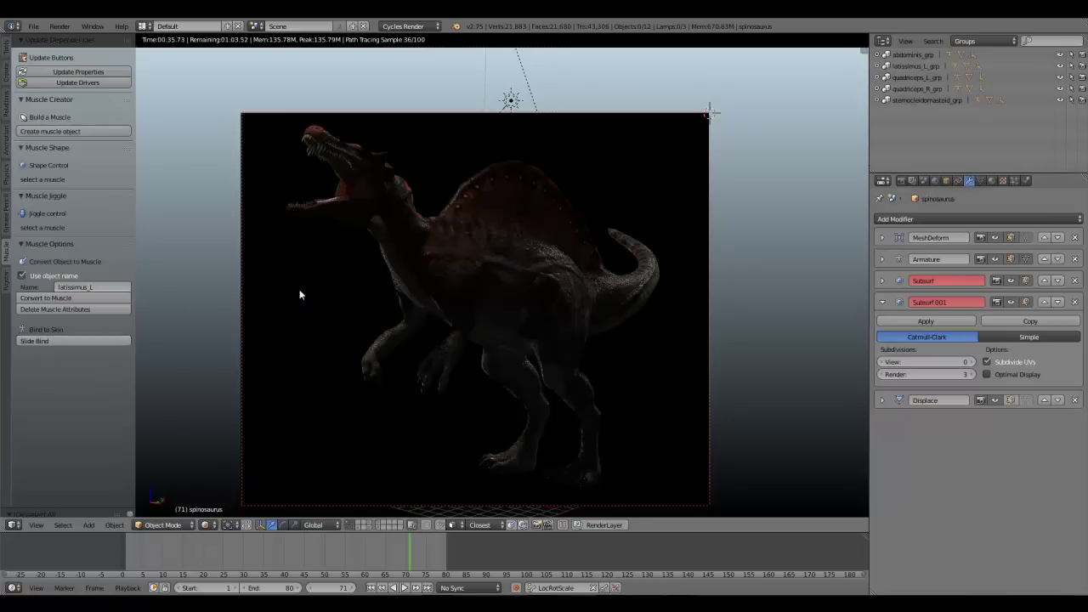